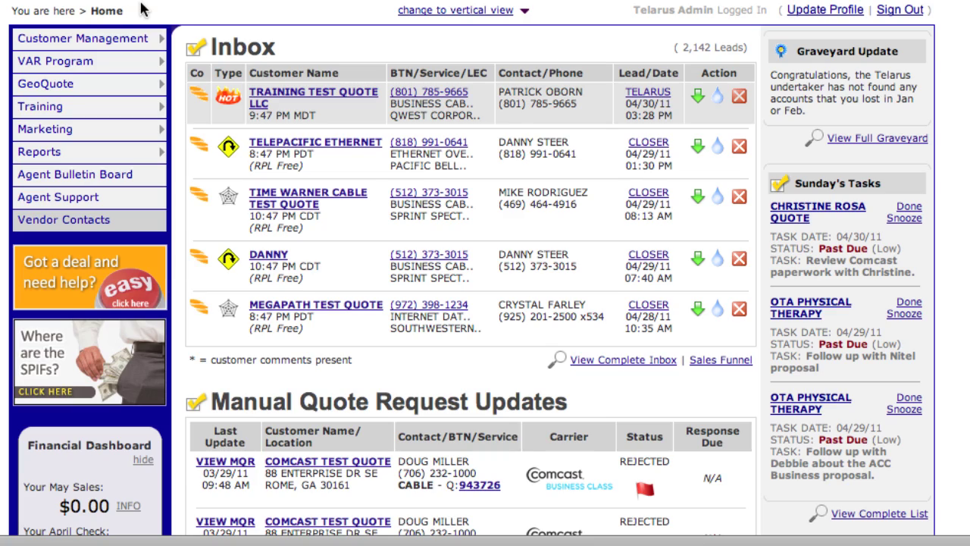
Open the Training Test Quote LLC lead and start a high speed Internet data GeoQuote for its first location
mouse_move(135, 36)
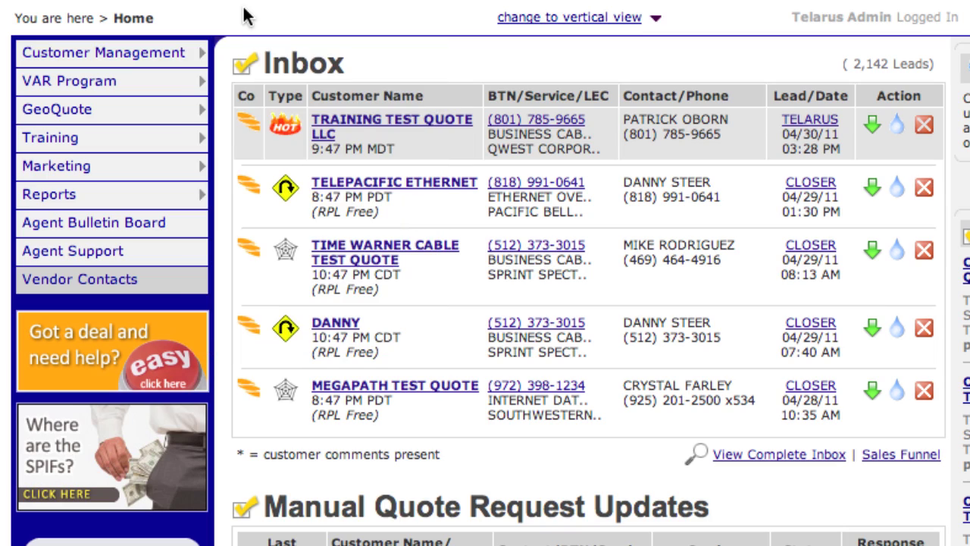
click(356, 125)
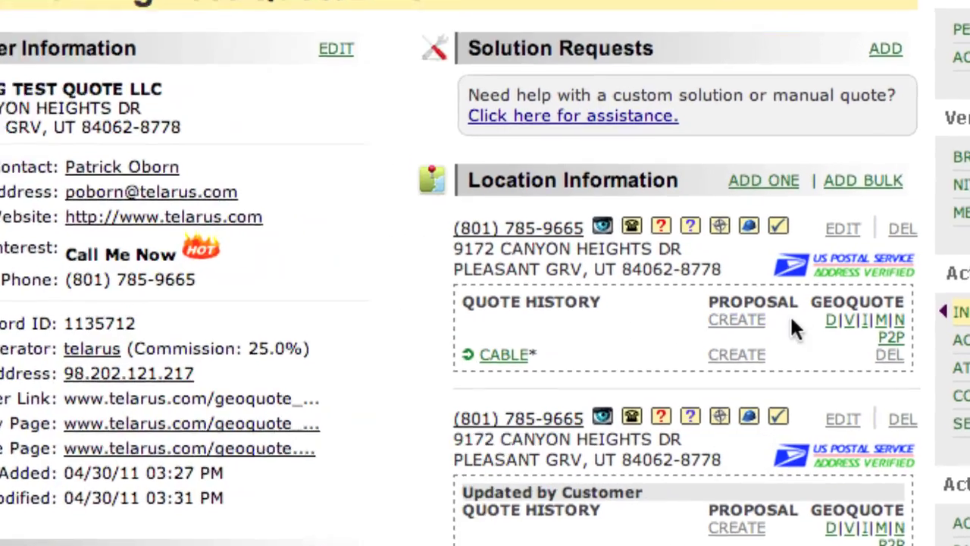
drag(811, 302, 904, 303)
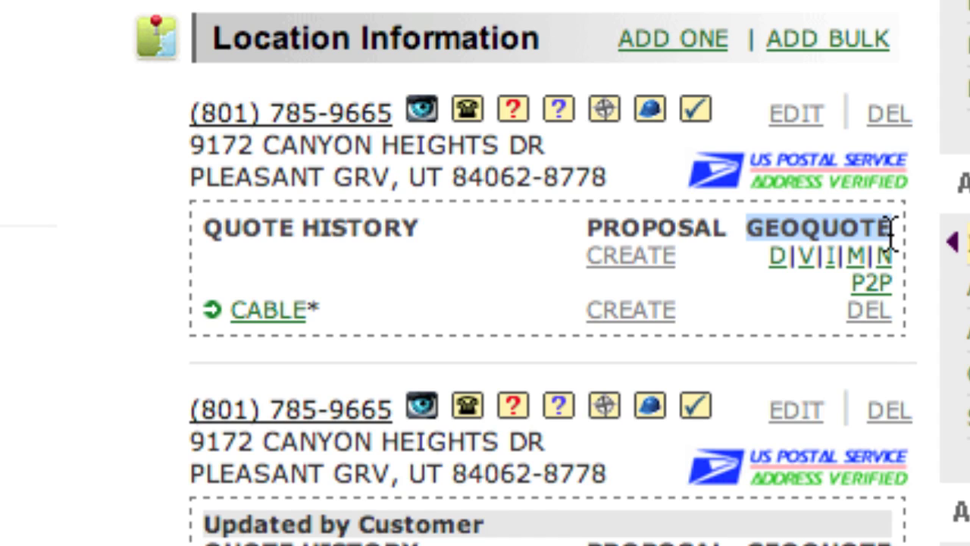
click(775, 277)
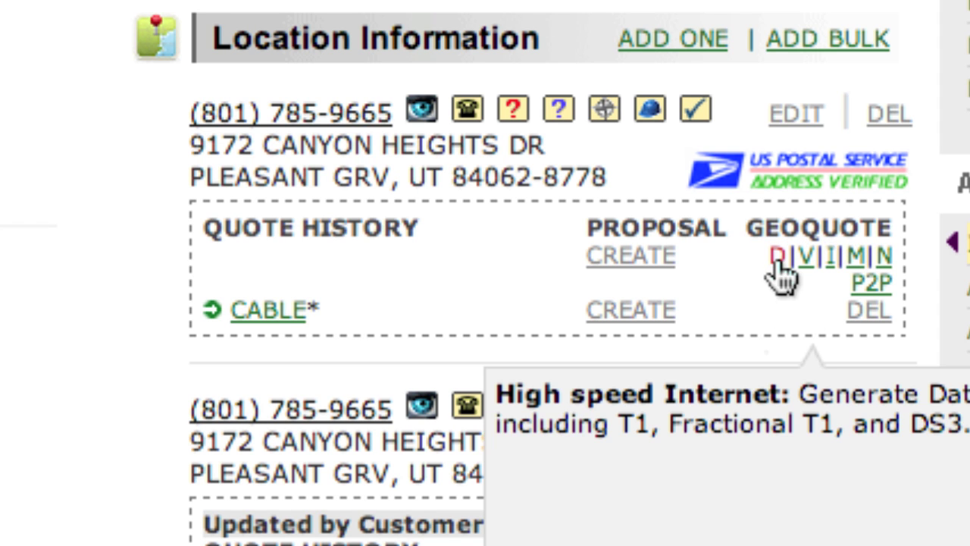
click(776, 260)
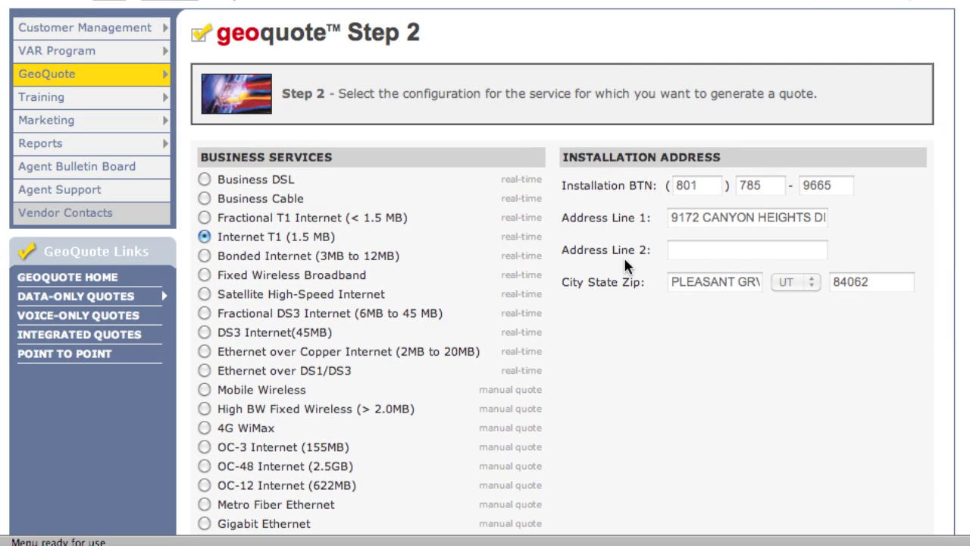
Choose Business Cable as the service and generate the real-time pricing quote for the installation address
click(333, 236)
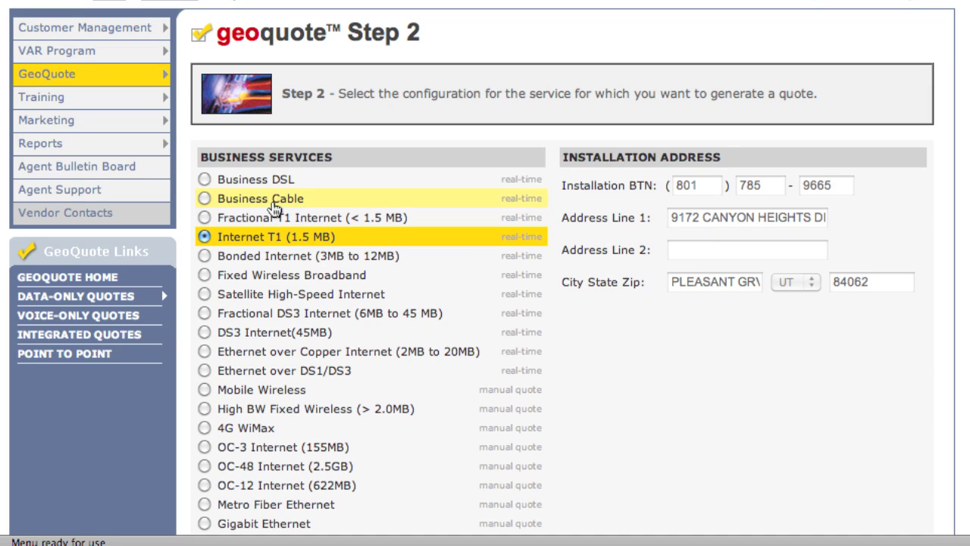
click(273, 208)
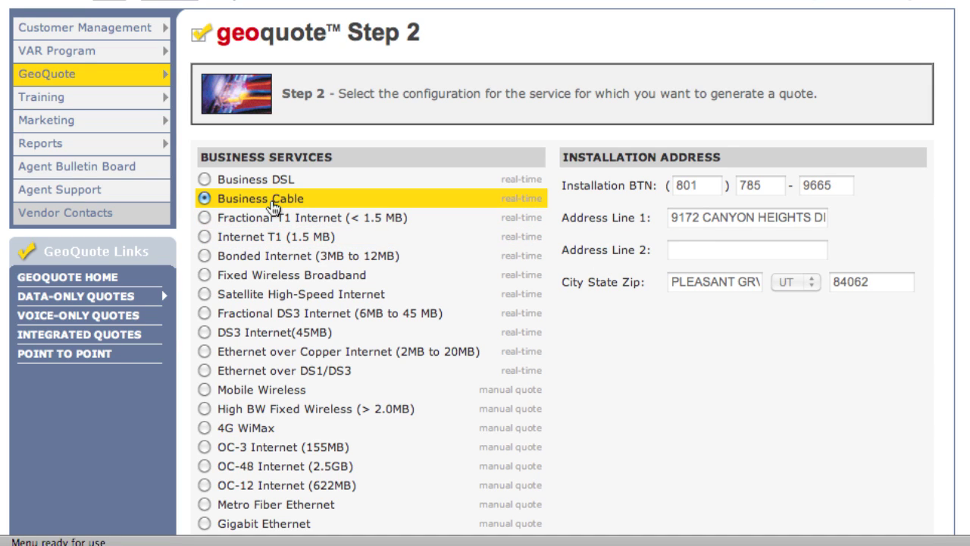
scroll(274, 207, down, 3)
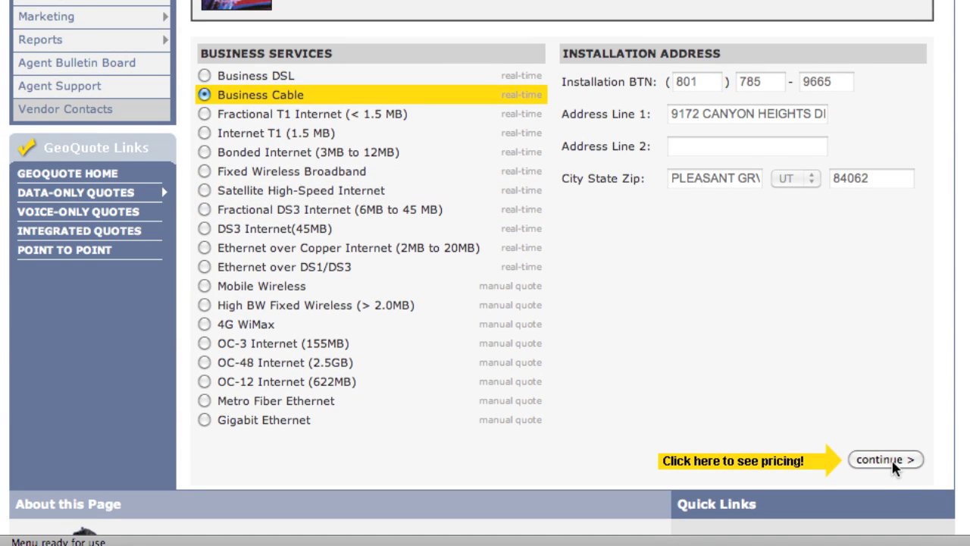
click(892, 462)
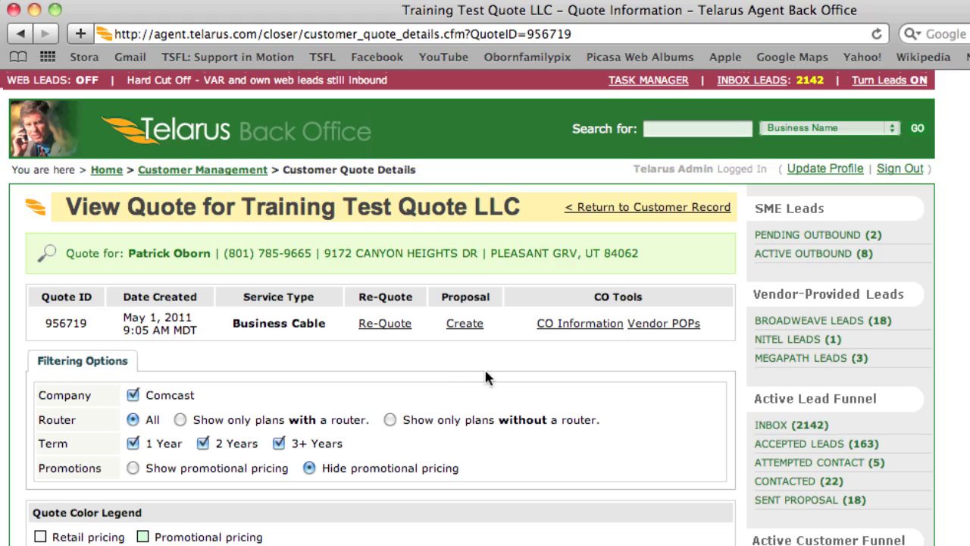
Check the bandwidth of the first retail plan, switch the quote to show promotional pricing and acknowledge the promotion alert
scroll(486, 376, down, 5)
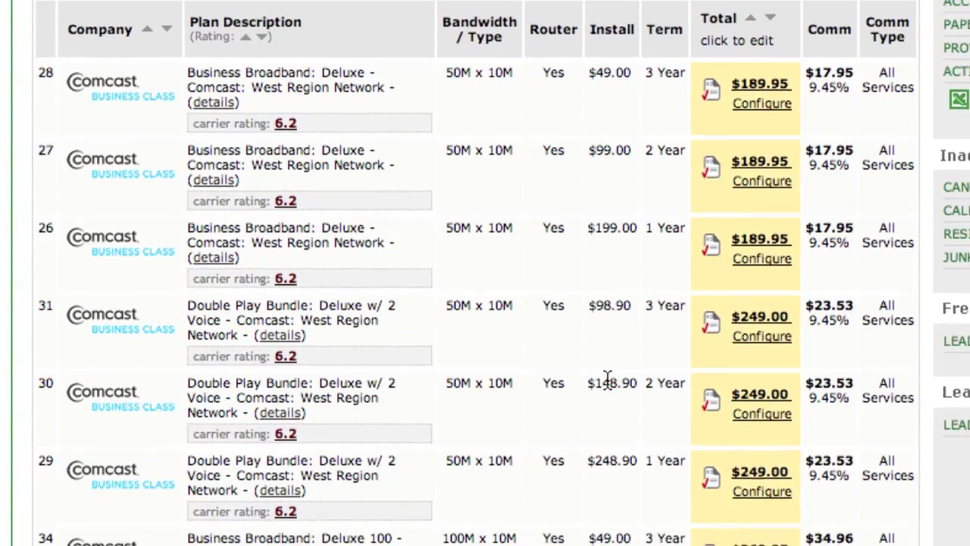
scroll(606, 379, up, 4)
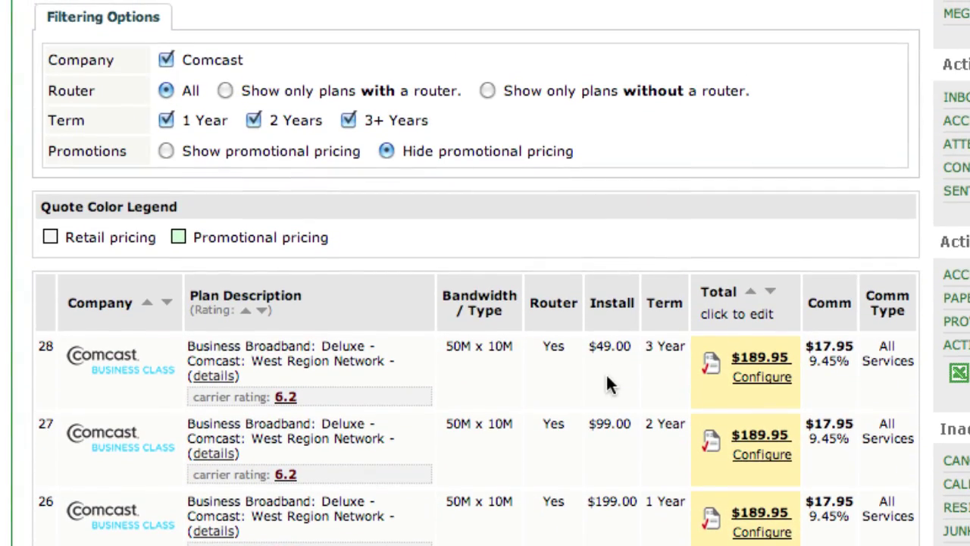
drag(446, 346, 510, 345)
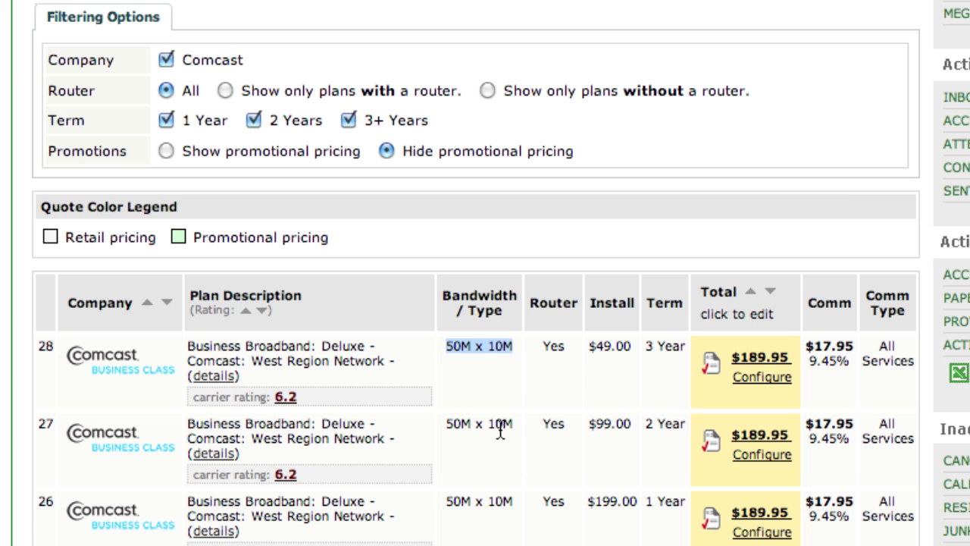
scroll(500, 428, up, 2)
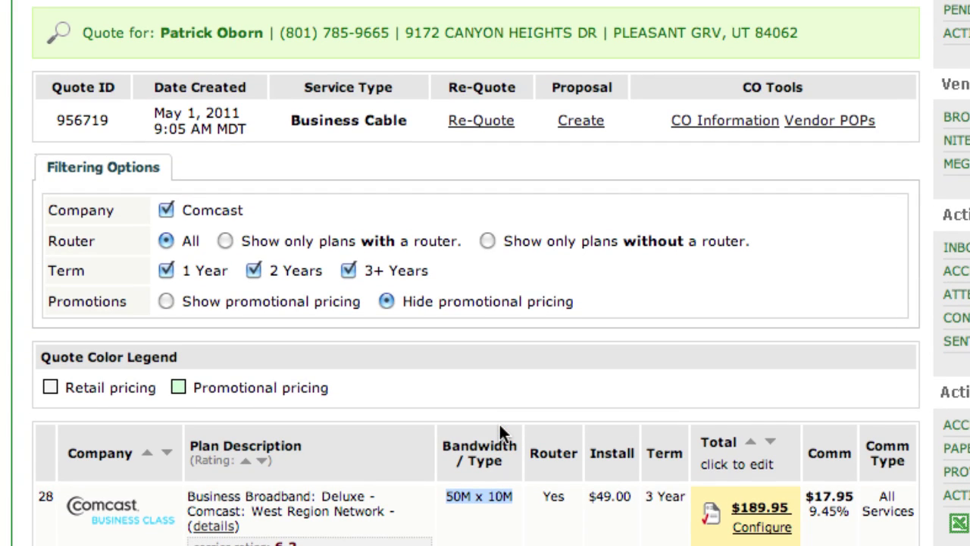
click(270, 303)
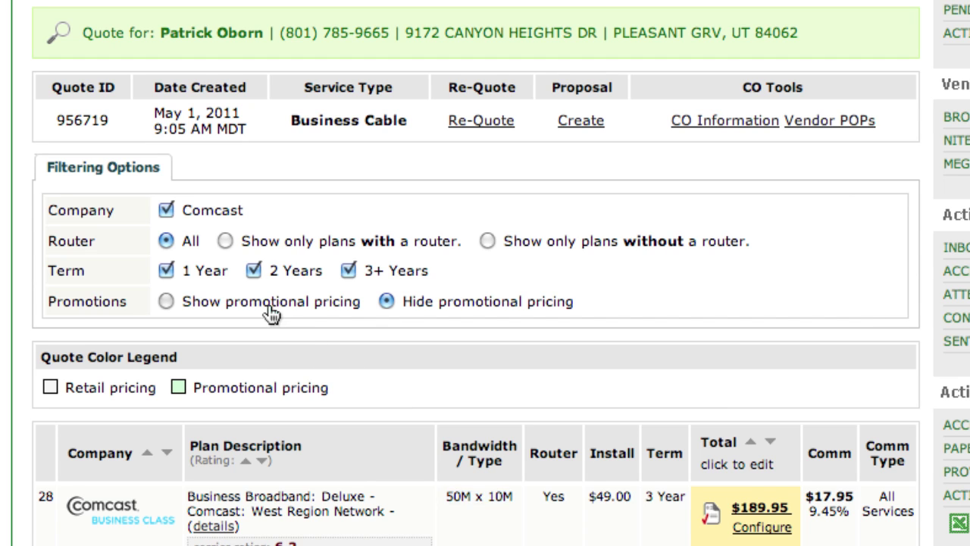
click(621, 496)
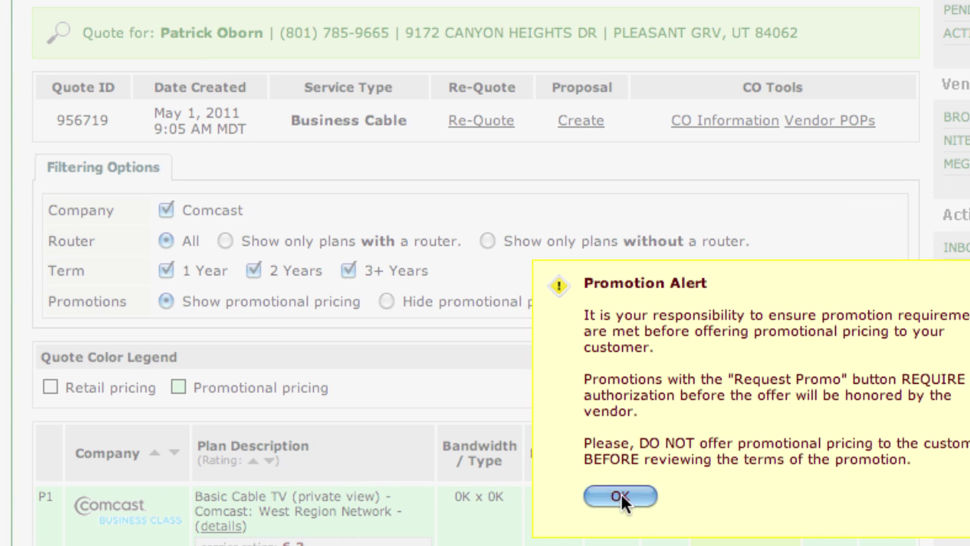
Examine the promotional and retail Comcast plans in the quote, comparing their bandwidths, terms and prices
scroll(459, 379, down, 10)
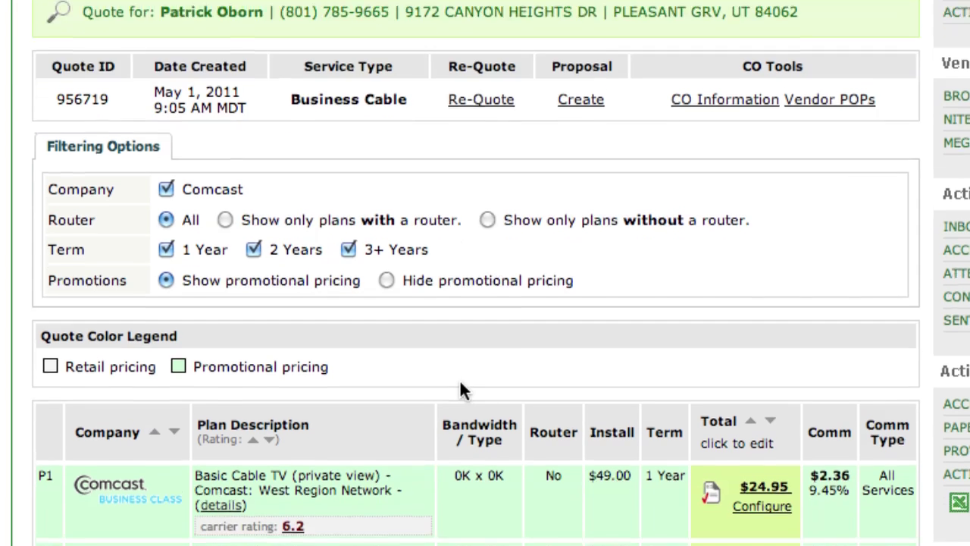
scroll(460, 382, down, 10)
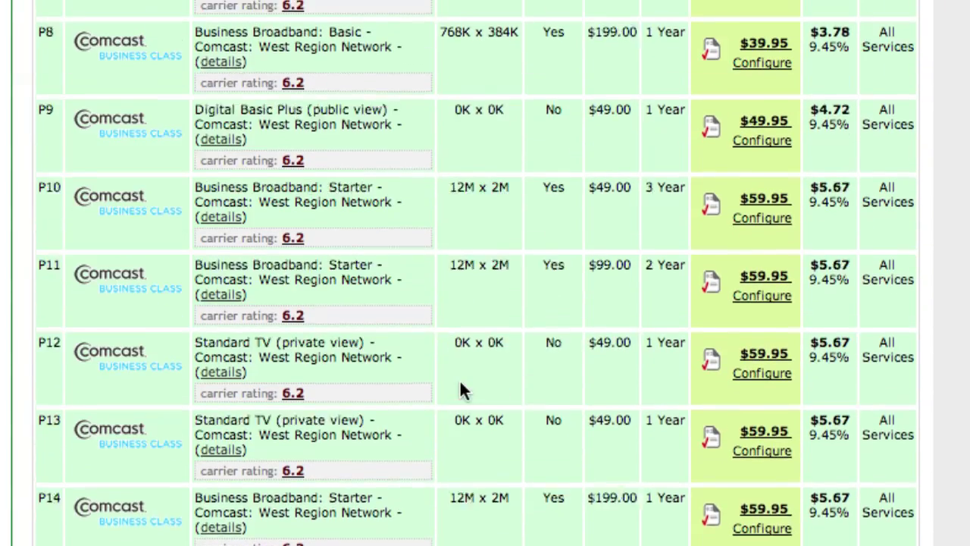
scroll(460, 388, down, 5)
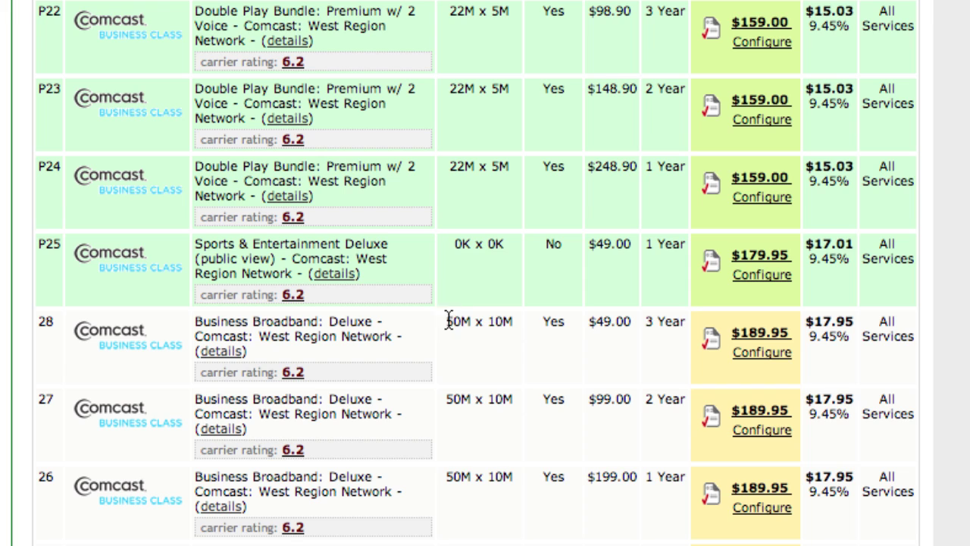
drag(446, 324, 499, 320)
click(534, 324)
scroll(553, 406, up, 14)
scroll(554, 412, up, 8)
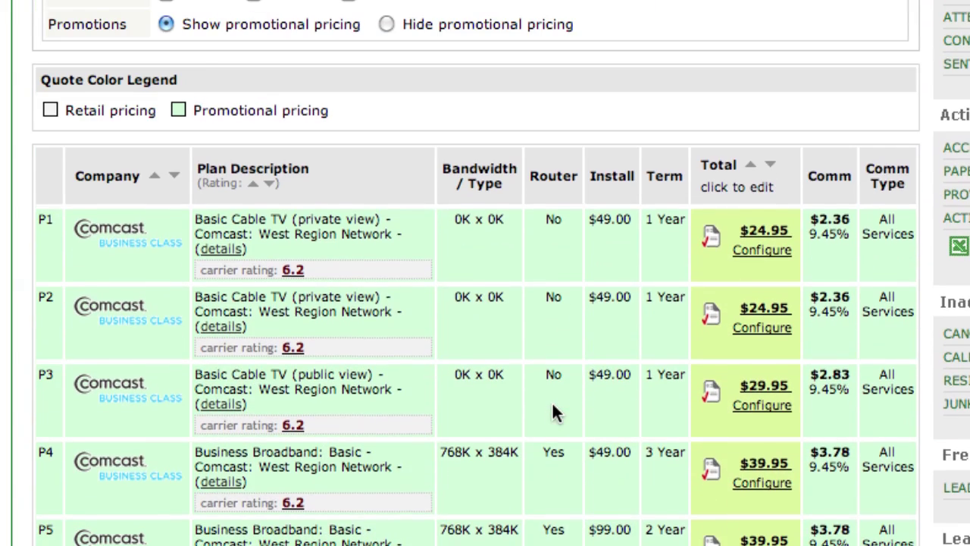
scroll(553, 411, up, 8)
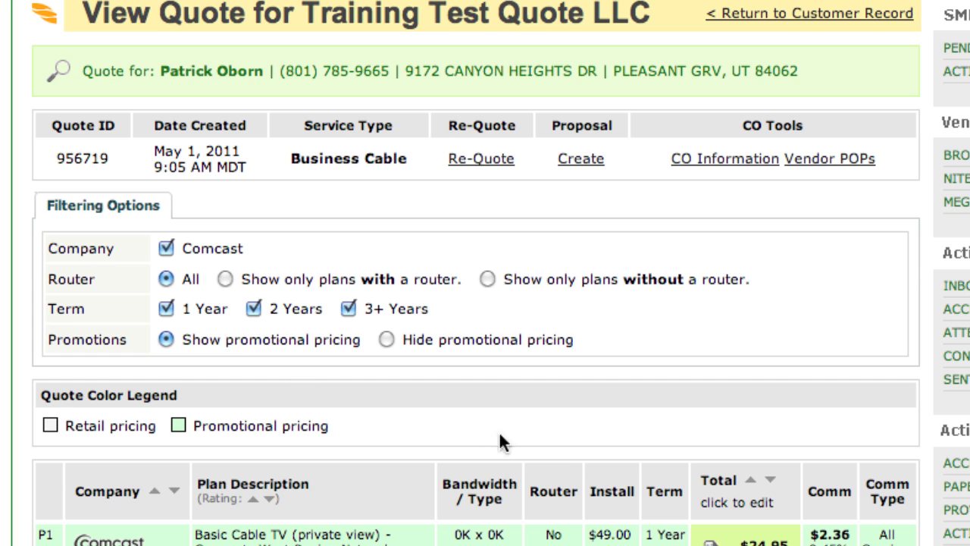
scroll(561, 444, down, 4)
scroll(562, 446, up, 8)
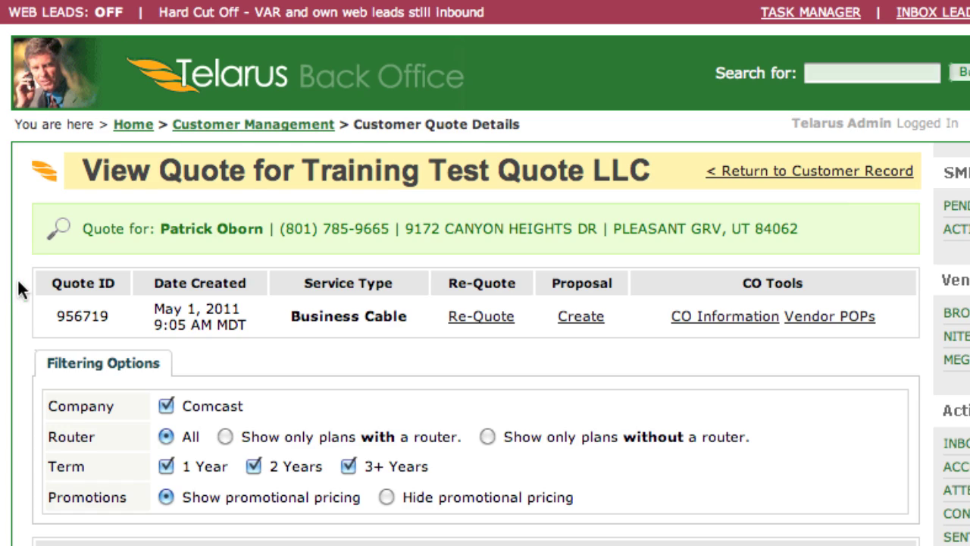
scroll(20, 289, down, 10)
scroll(21, 289, down, 15)
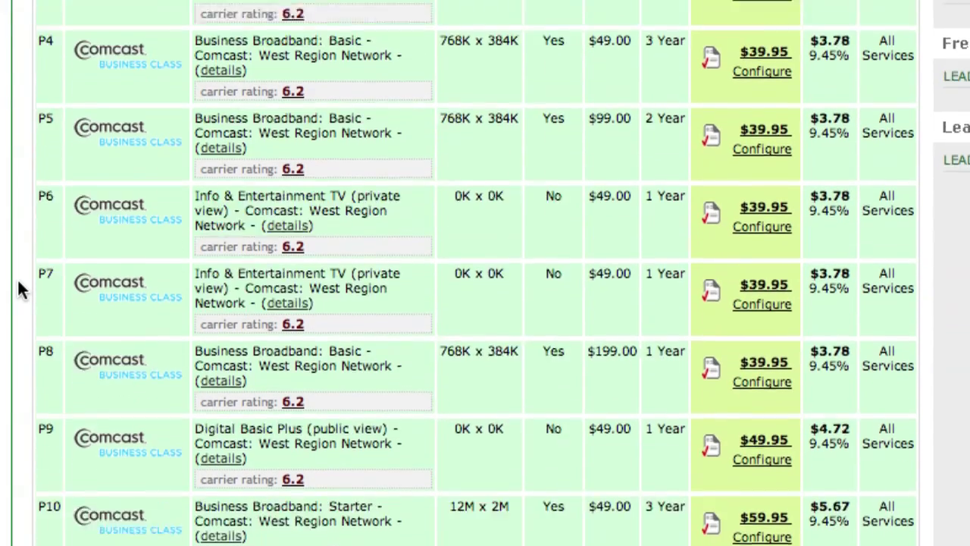
scroll(20, 289, up, 20)
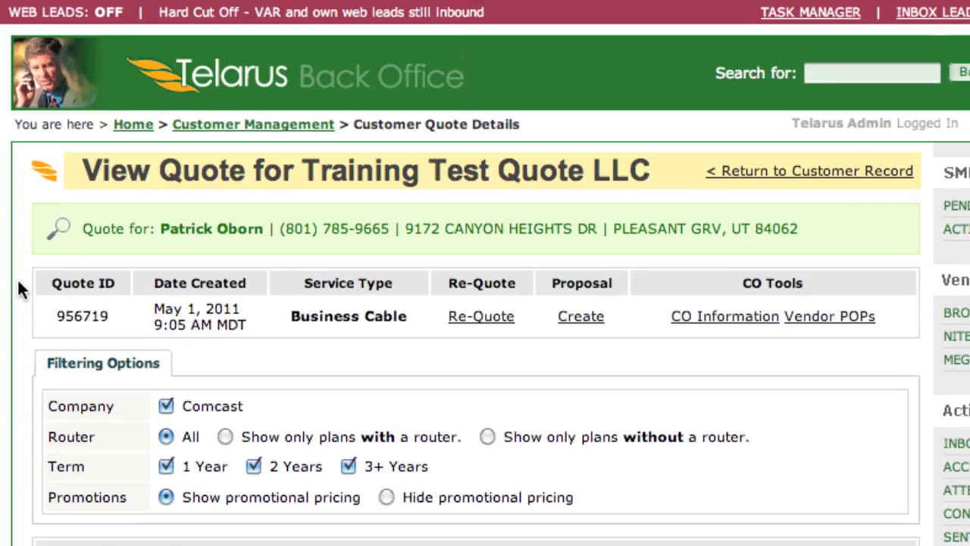
Hide promotional pricing in the quote filters and look over the remaining retail plans
click(455, 501)
scroll(455, 501, down, 16)
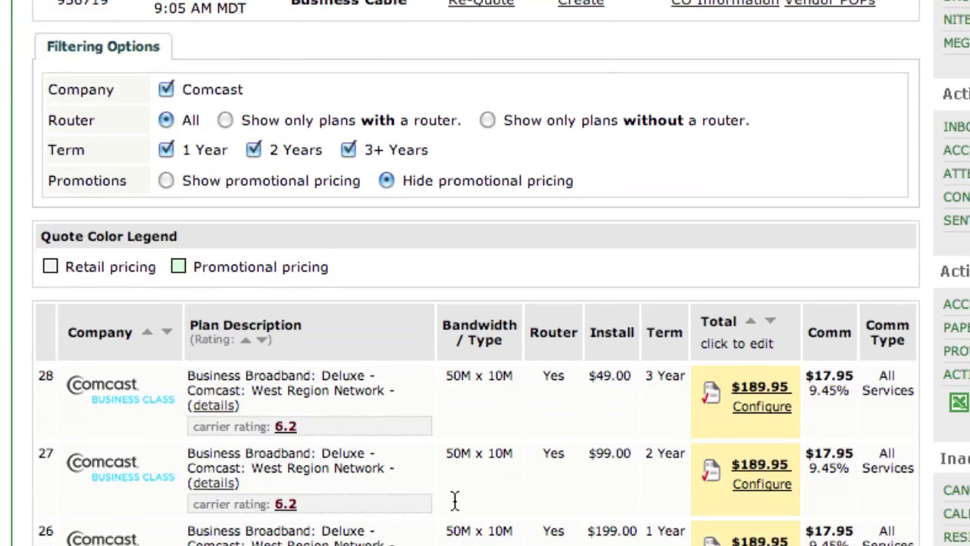
scroll(454, 504, up, 16)
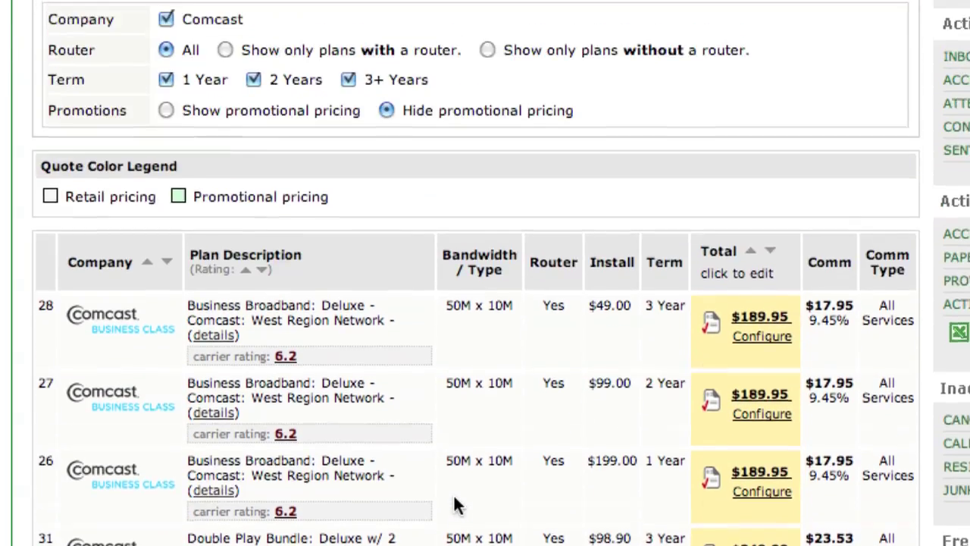
scroll(454, 504, up, 1)
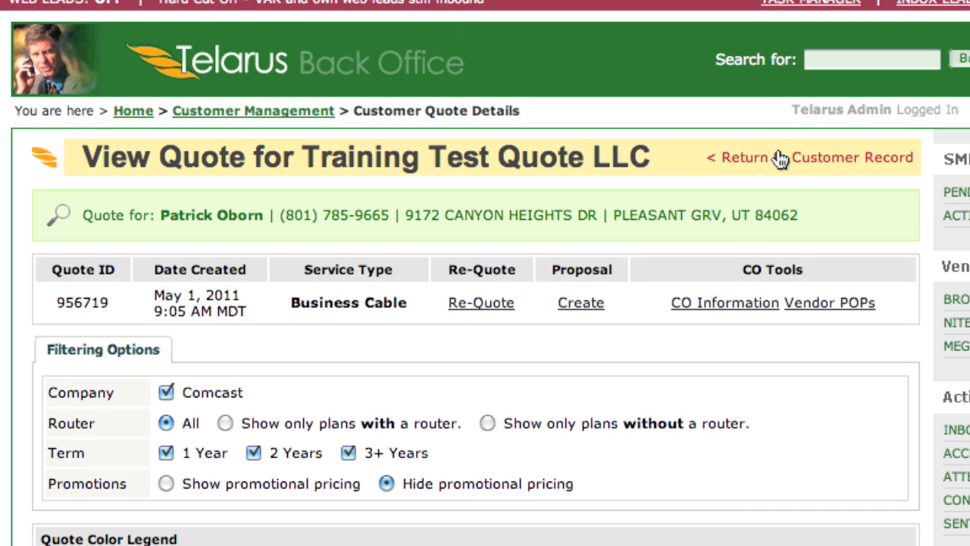
Return to the customer record and check the first location's street address, full ZIP+4 code and US Postal Service verification mark
click(779, 156)
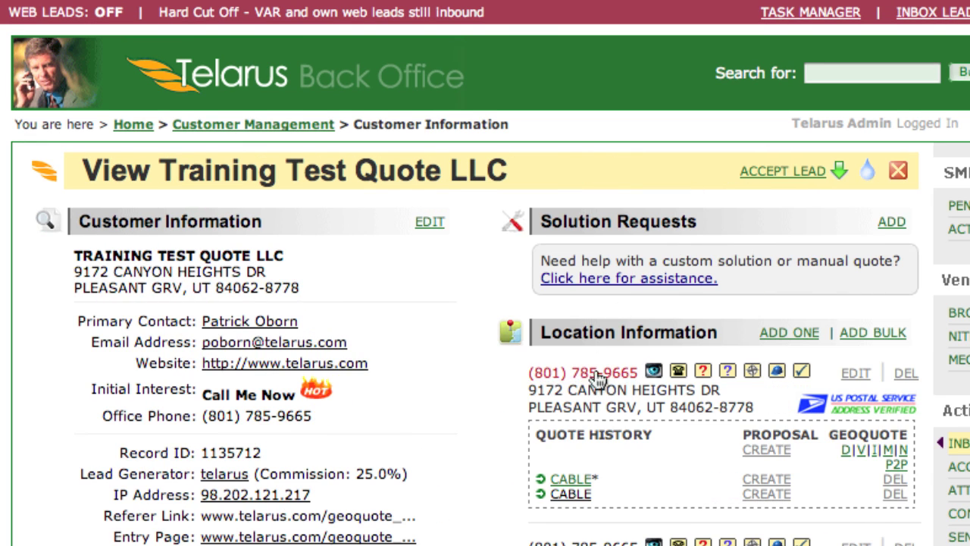
drag(671, 411, 741, 410)
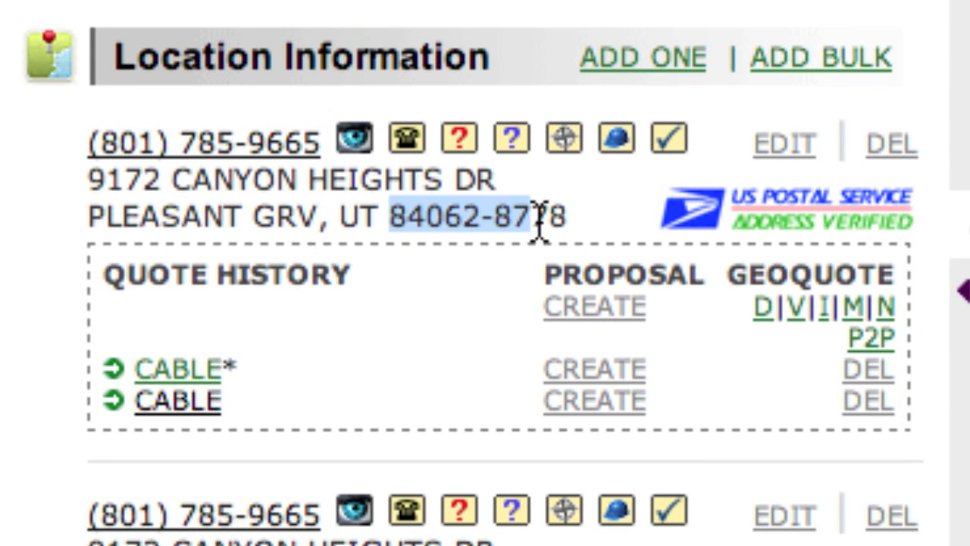
drag(538, 220, 559, 222)
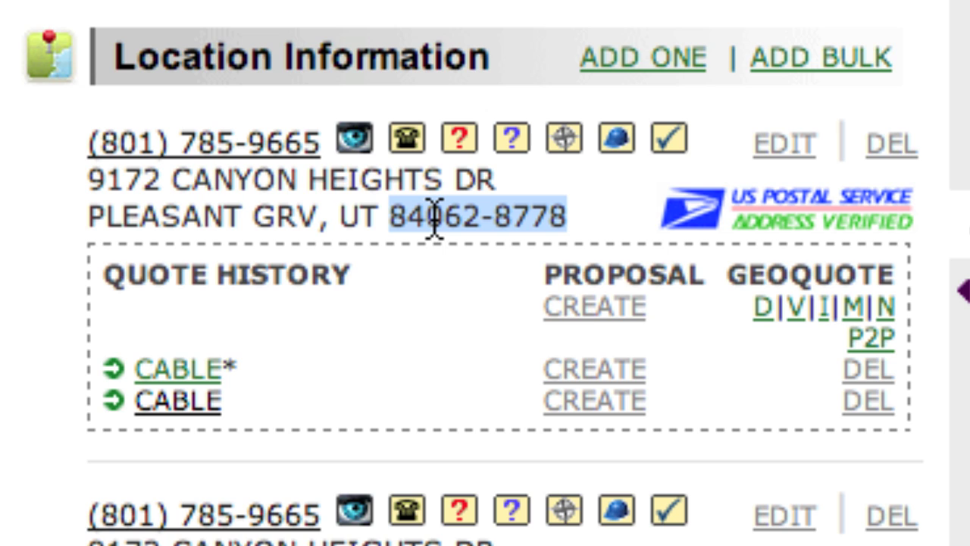
click(409, 216)
drag(89, 182, 321, 208)
click(661, 221)
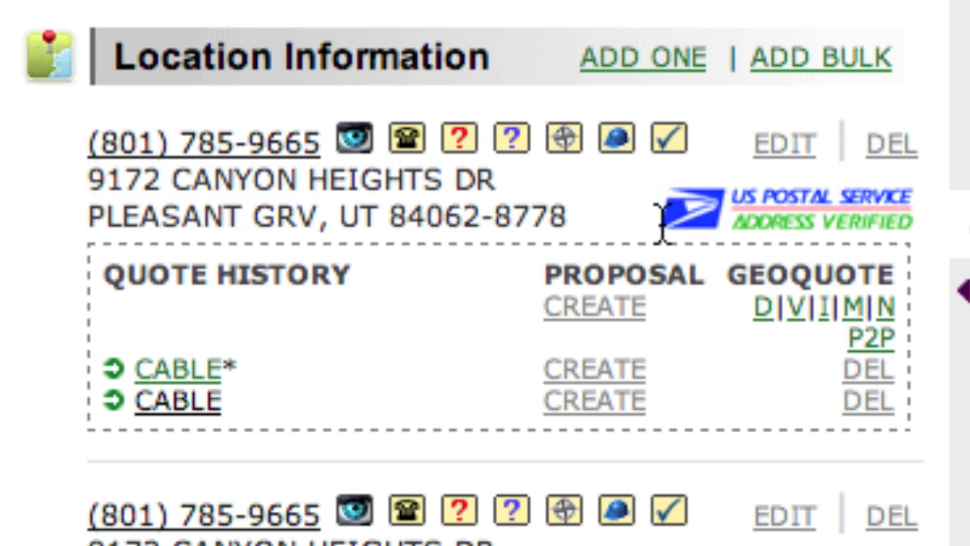
drag(662, 222, 895, 221)
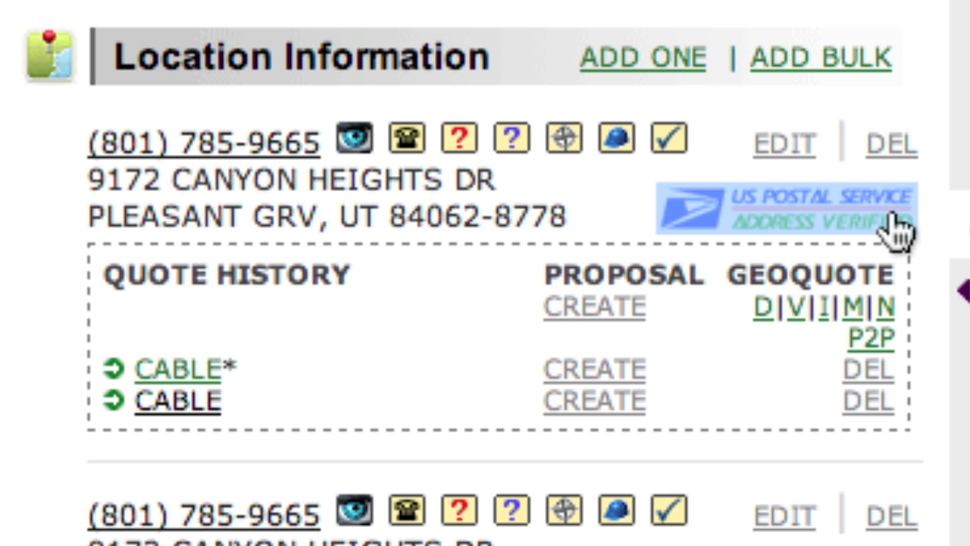
click(346, 396)
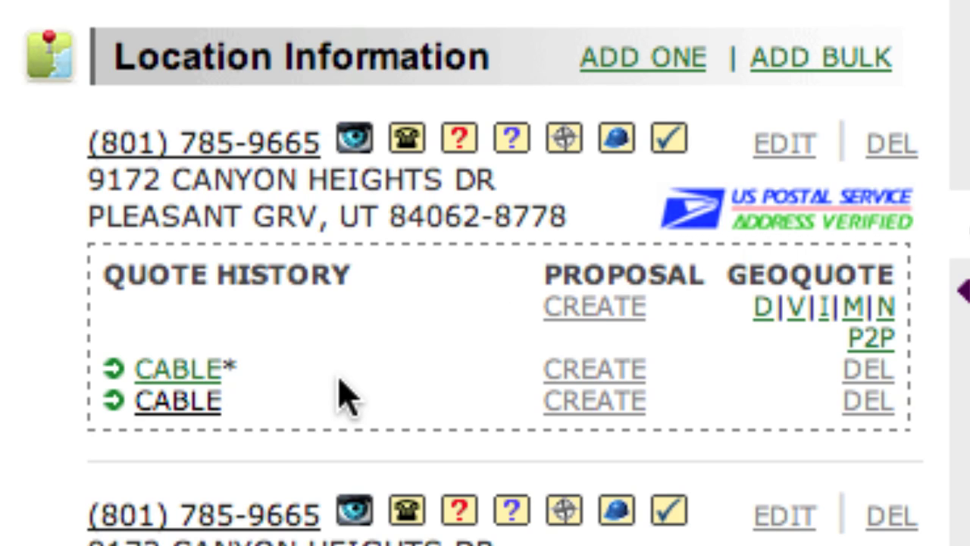
Reopen the second Cable quote in the first location's quote history and review its plans through to the end
click(203, 400)
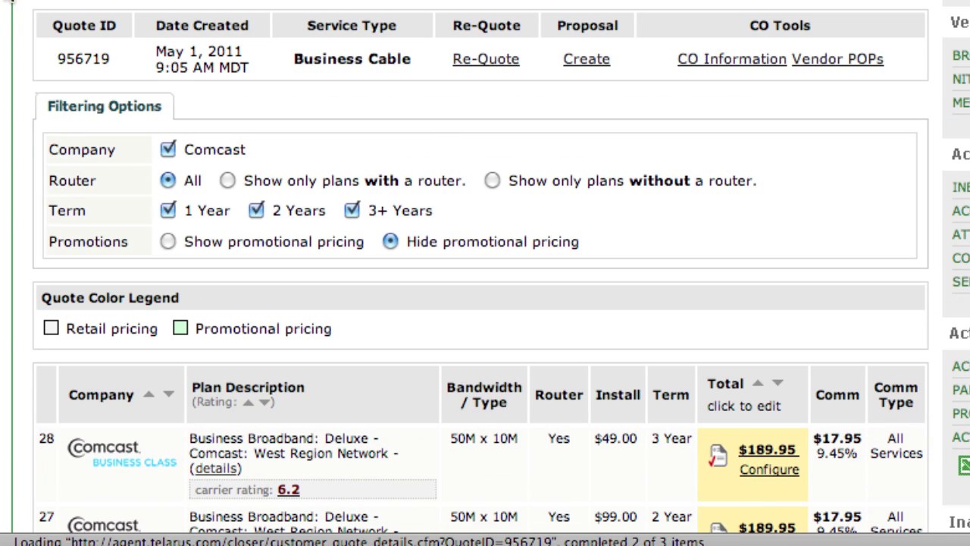
scroll(11, 4, down, 10)
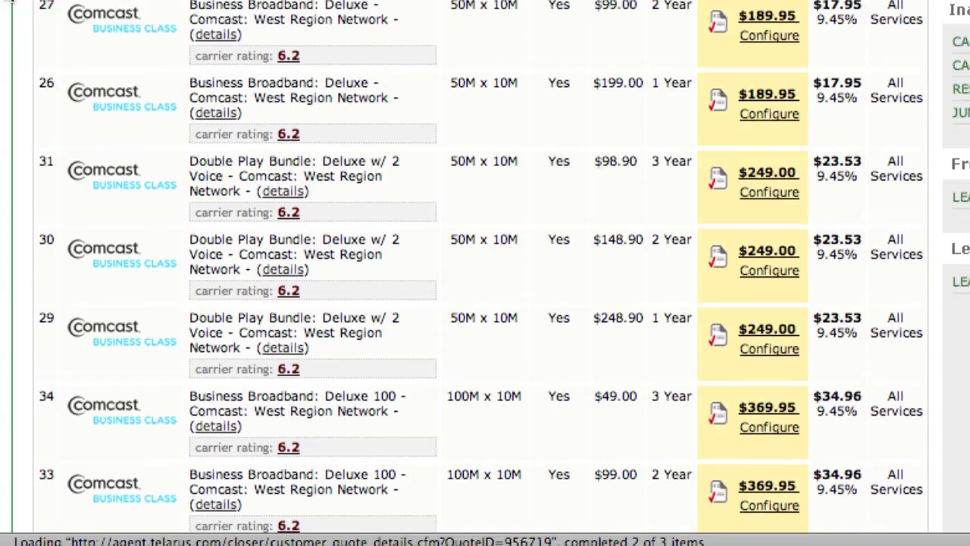
scroll(11, 4, down, 2)
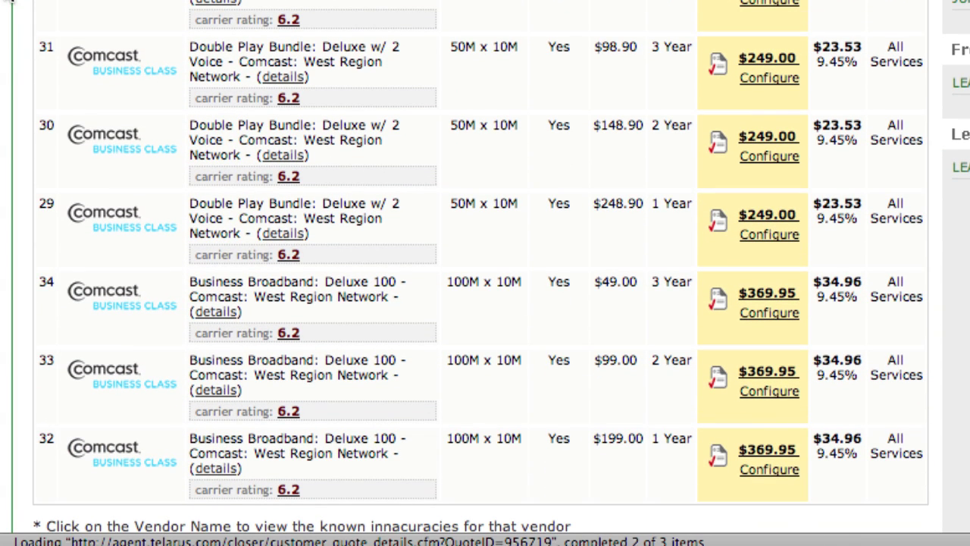
Examine the retail Comcast plans from Business Broadband Deluxe through the Double Play Bundle and Deluxe 100 offers
drag(368, 241, 307, 205)
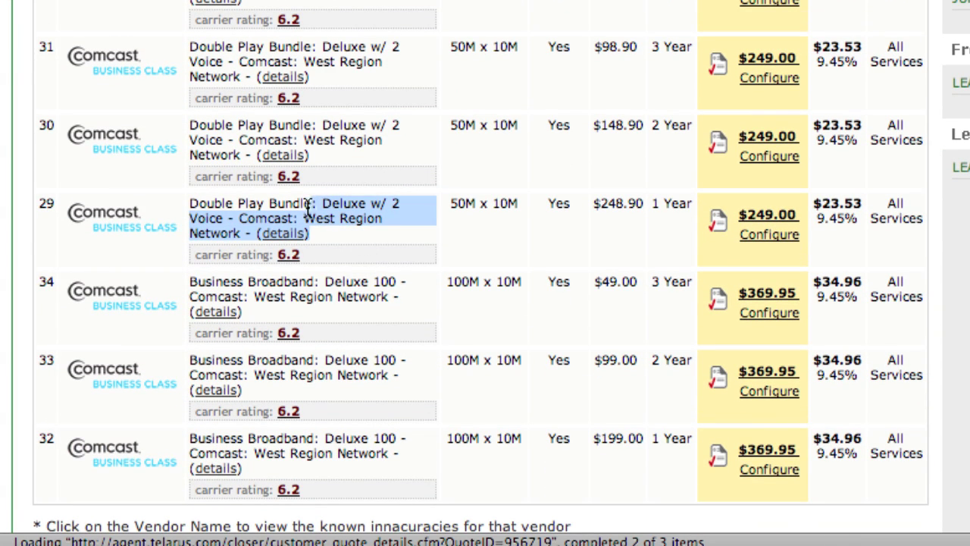
click(306, 205)
scroll(307, 206, up, 3)
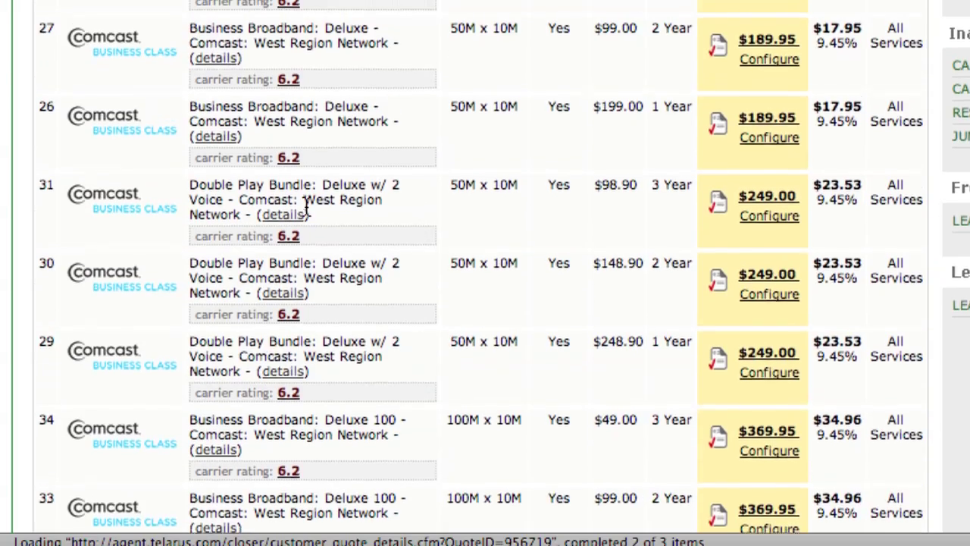
scroll(306, 207, down, 3)
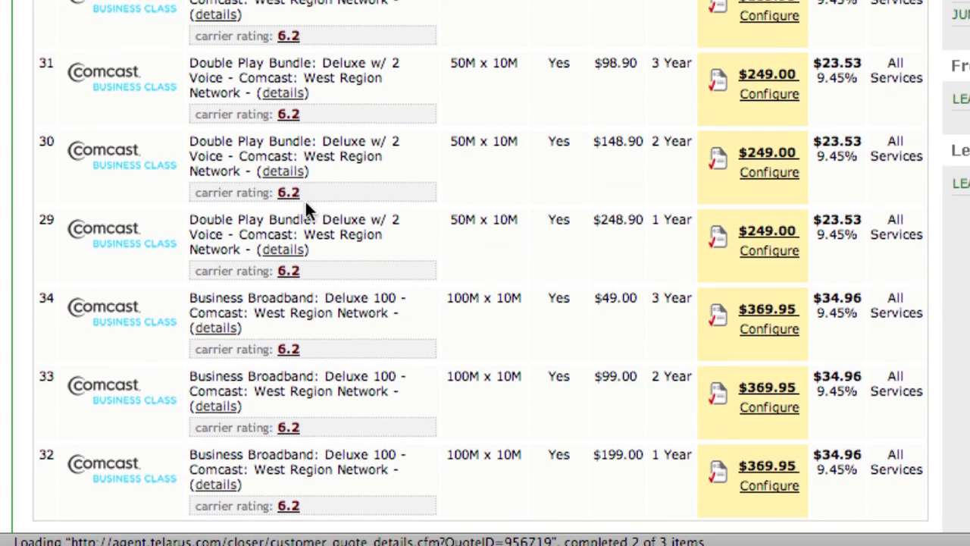
scroll(307, 204, down, 5)
scroll(306, 205, up, 3)
scroll(306, 204, up, 1)
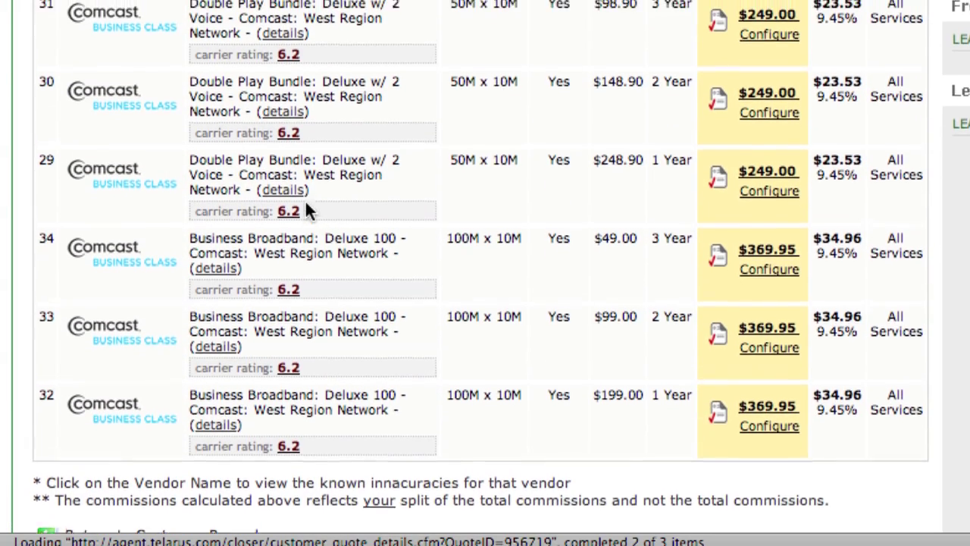
scroll(306, 204, up, 10)
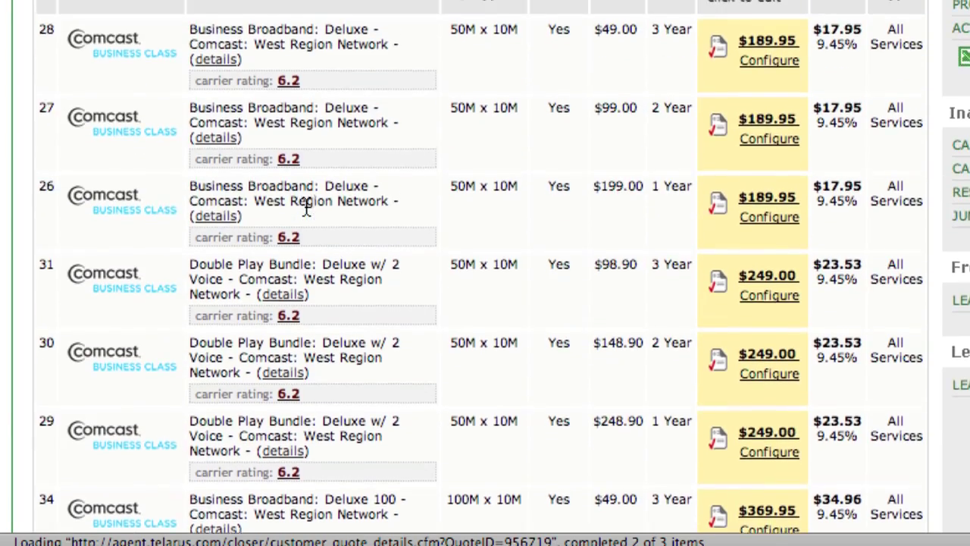
scroll(306, 212, down, 5)
scroll(306, 210, up, 2)
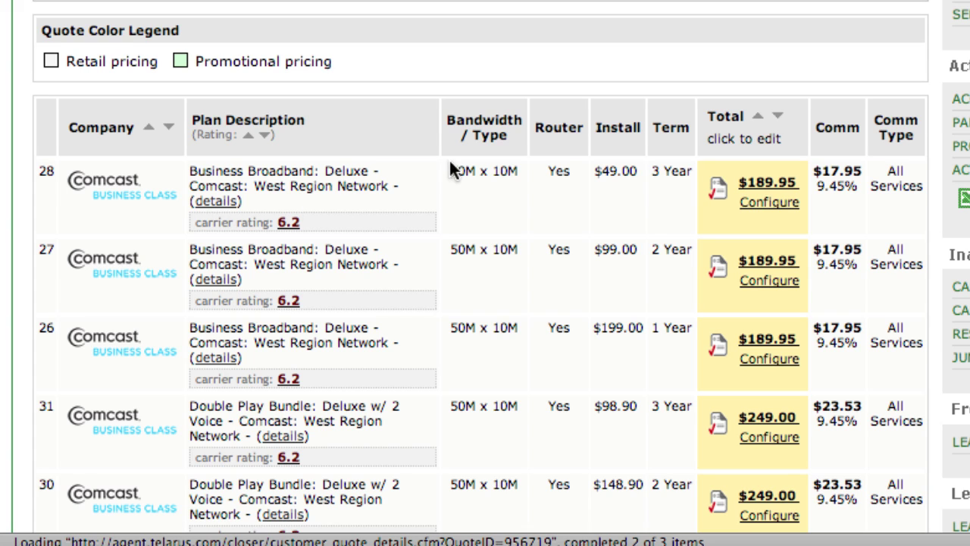
Compare the bandwidth, install fee, term, price and commission of the 3-year 50M x 10M Deluxe plan with the plans below it
drag(451, 170, 516, 174)
click(318, 133)
scroll(413, 232, down, 3)
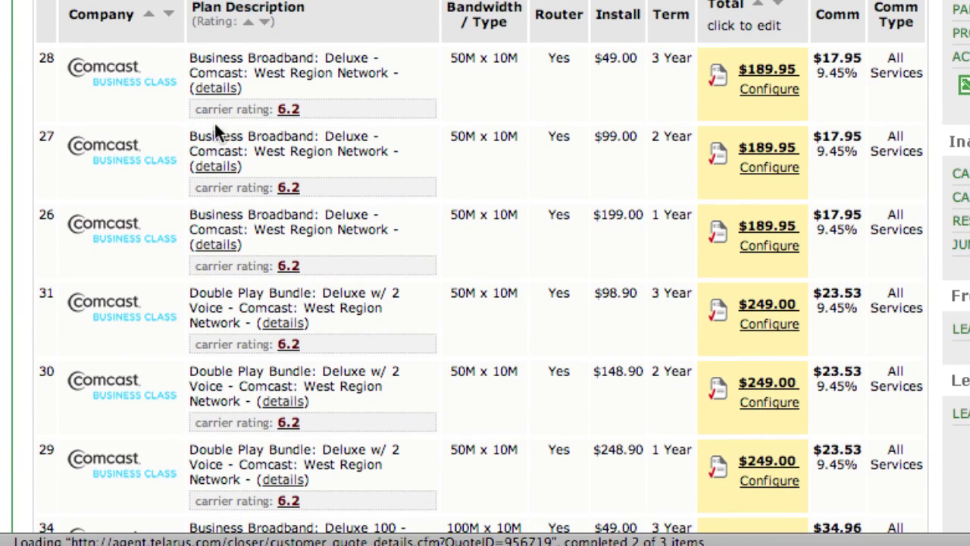
drag(48, 91, 913, 95)
click(913, 95)
scroll(611, 95, down, 5)
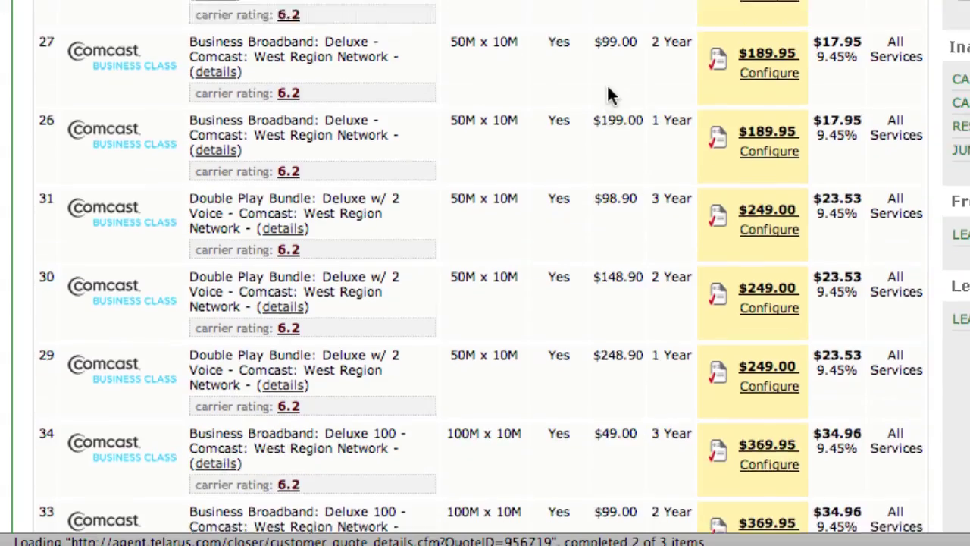
scroll(611, 95, down, 1)
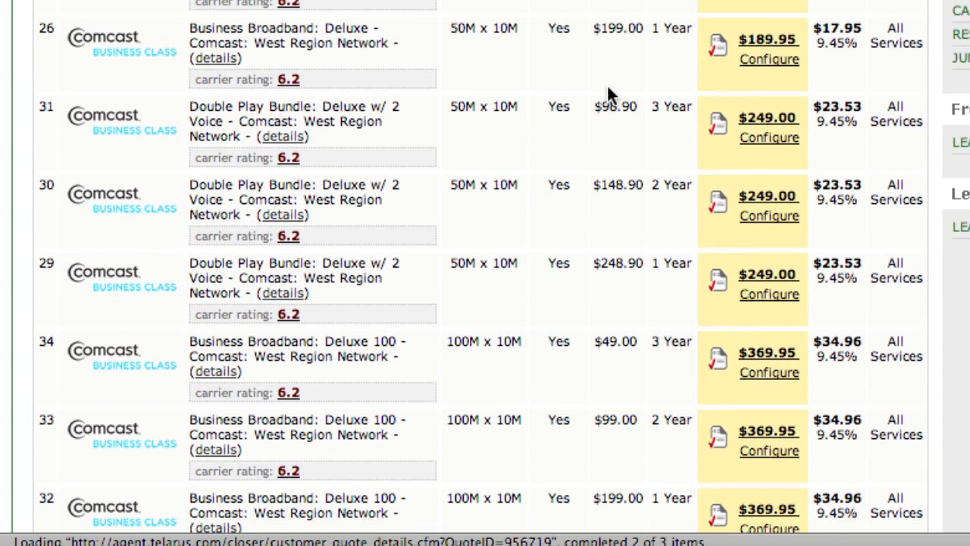
Start the order paperwork for the 1-year Business Broadband Deluxe 100 plan and open its configuration for editing
scroll(611, 95, down, 4)
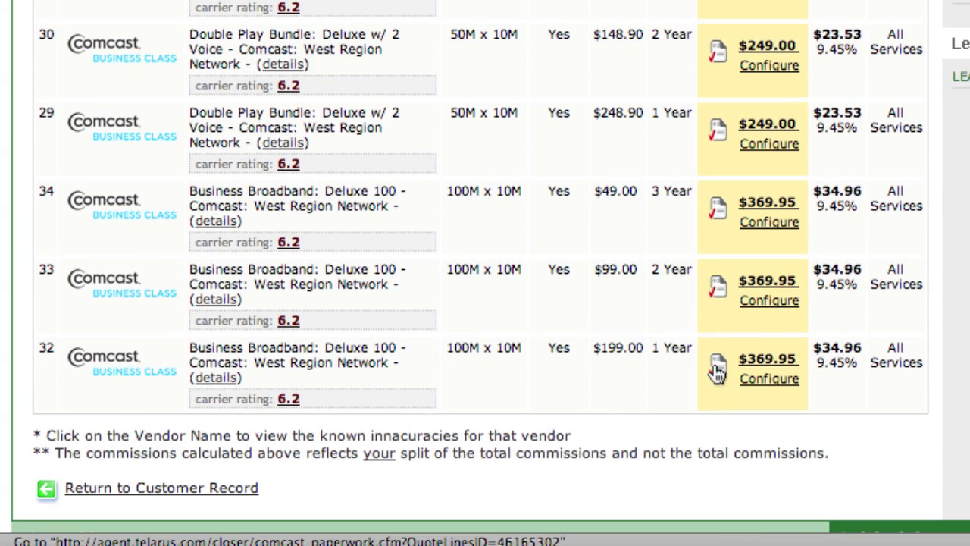
click(716, 370)
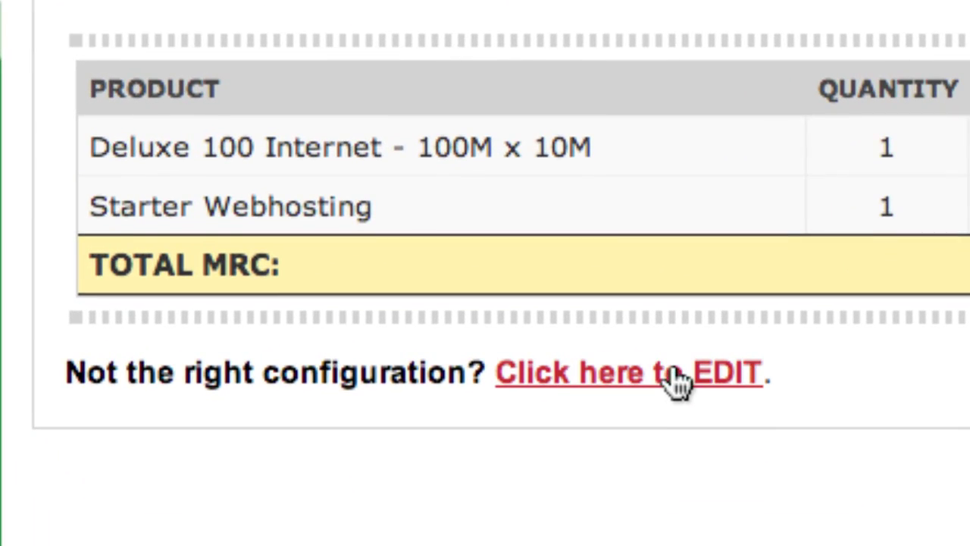
click(671, 375)
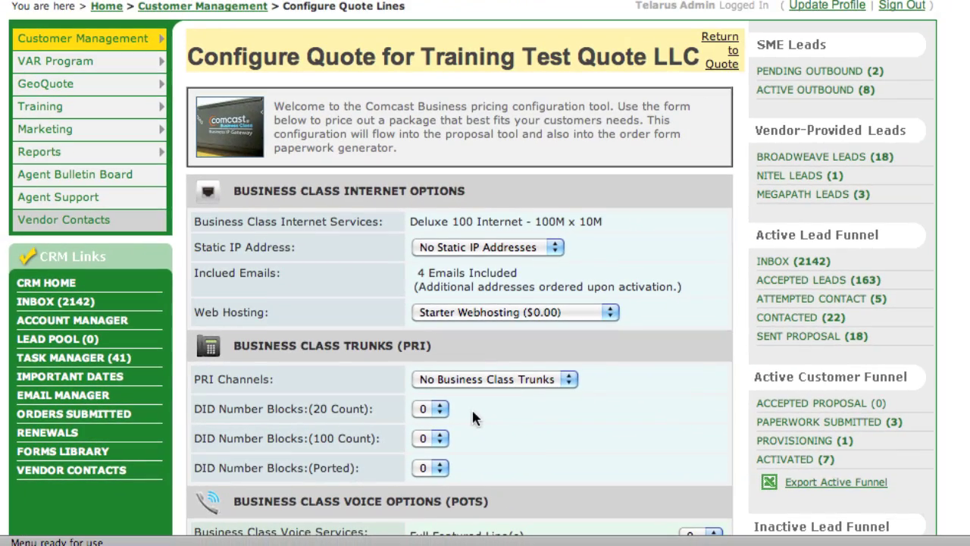
Add one static IP address ($14.95) to the Deluxe 100 configuration and keep Starter Webhosting ($0.00)
scroll(583, 413, down, 5)
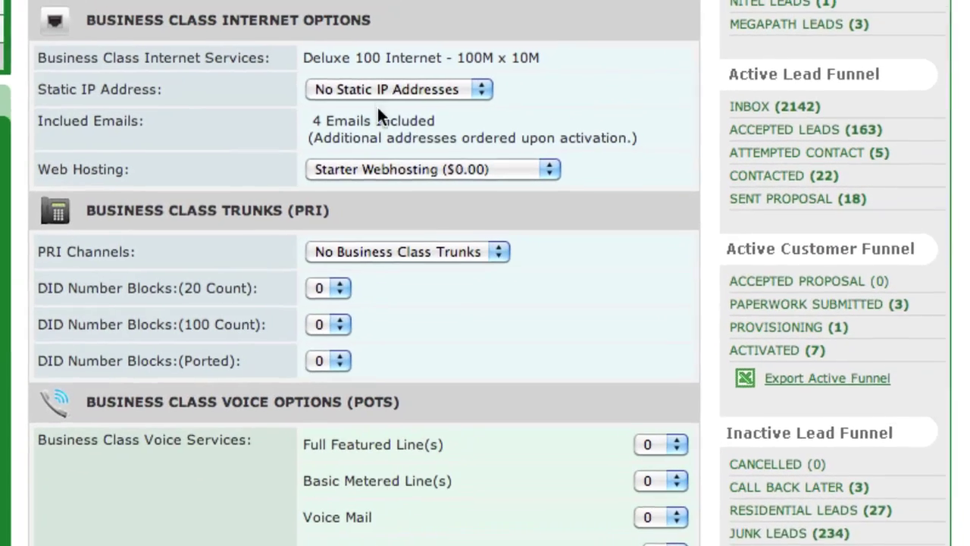
click(379, 91)
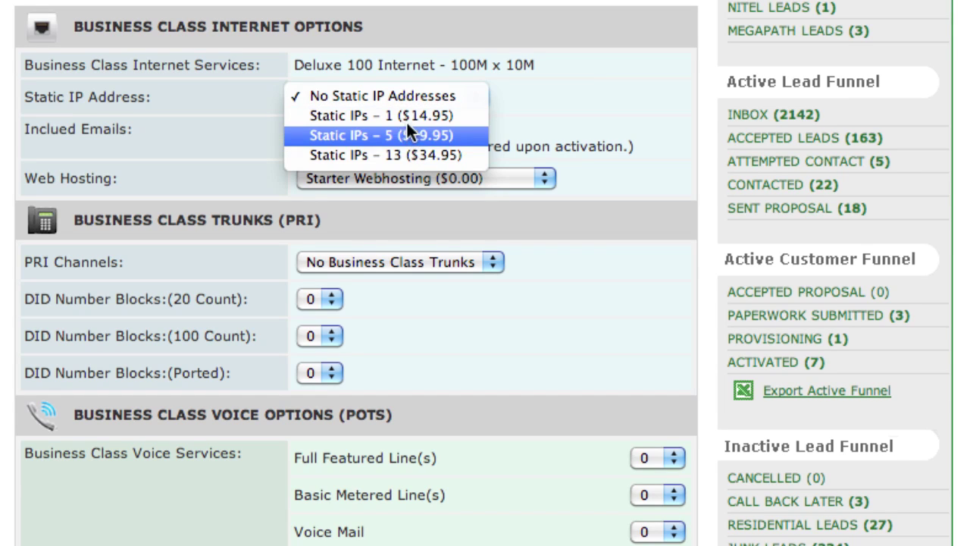
click(404, 120)
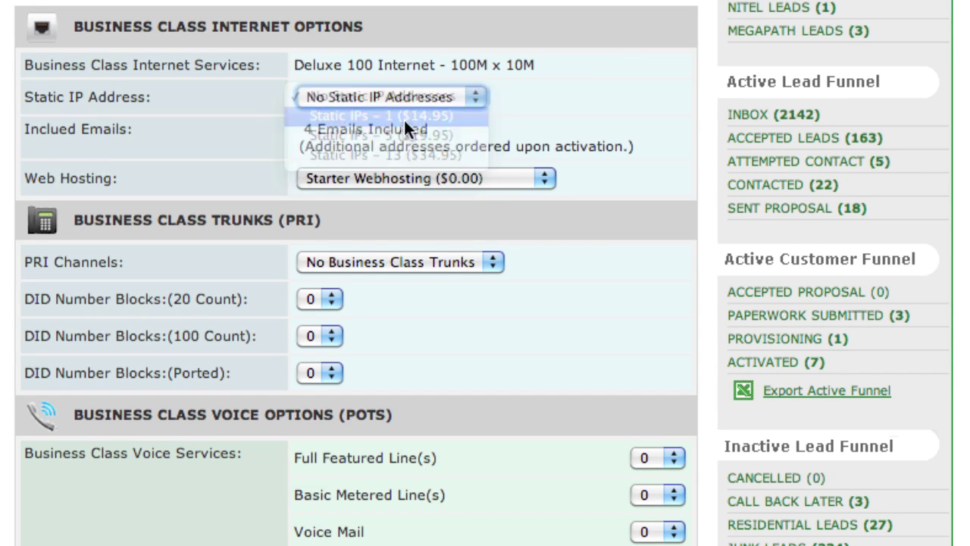
click(410, 175)
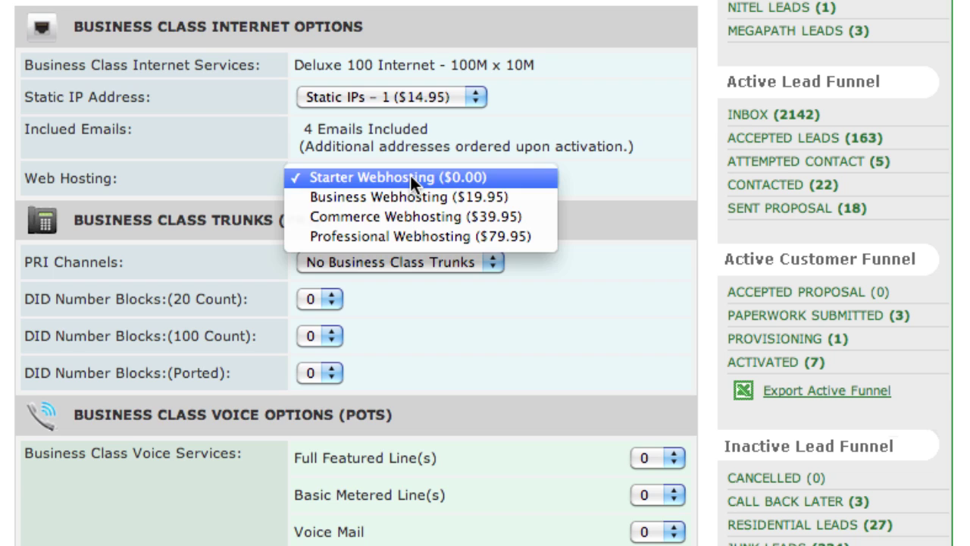
click(410, 176)
Look through the available PRI channel counts and Full Featured Line quantities without choosing any
click(406, 262)
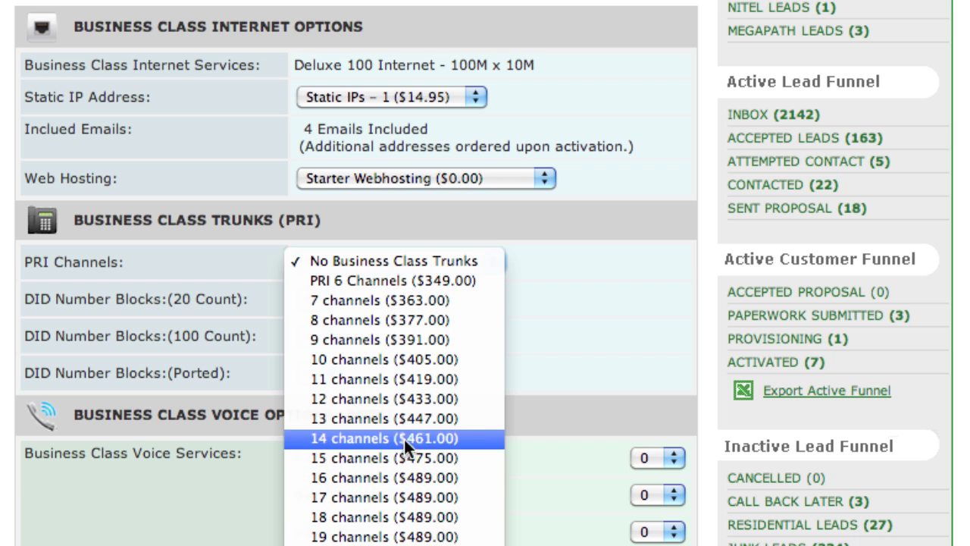
click(530, 359)
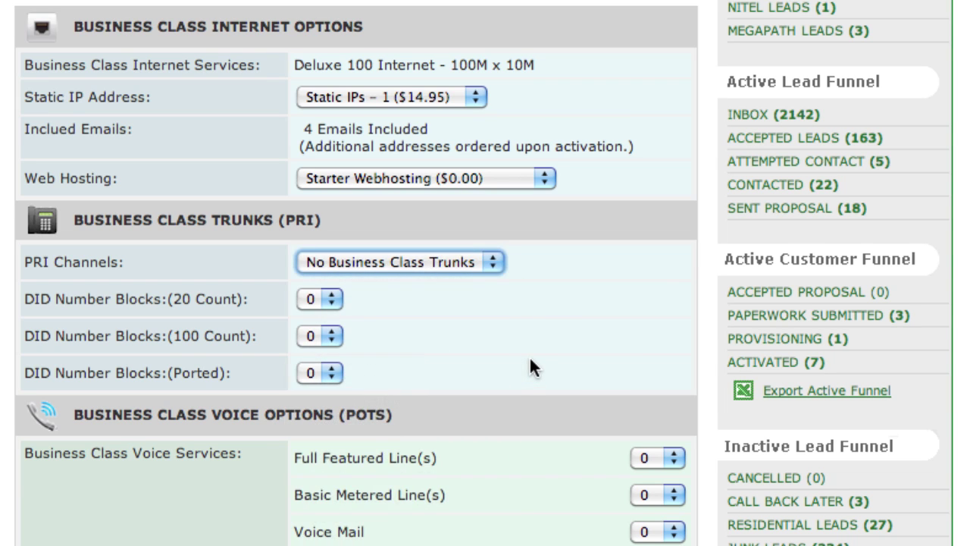
scroll(530, 359, down, 5)
click(657, 292)
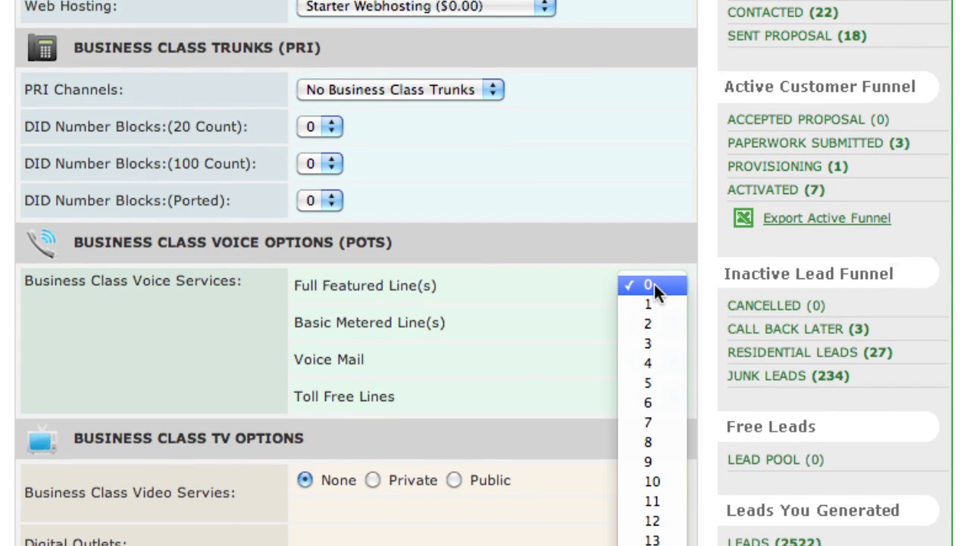
click(559, 284)
Try Private business video service, look through its TV packages, and set video service back to None
scroll(413, 396, down, 5)
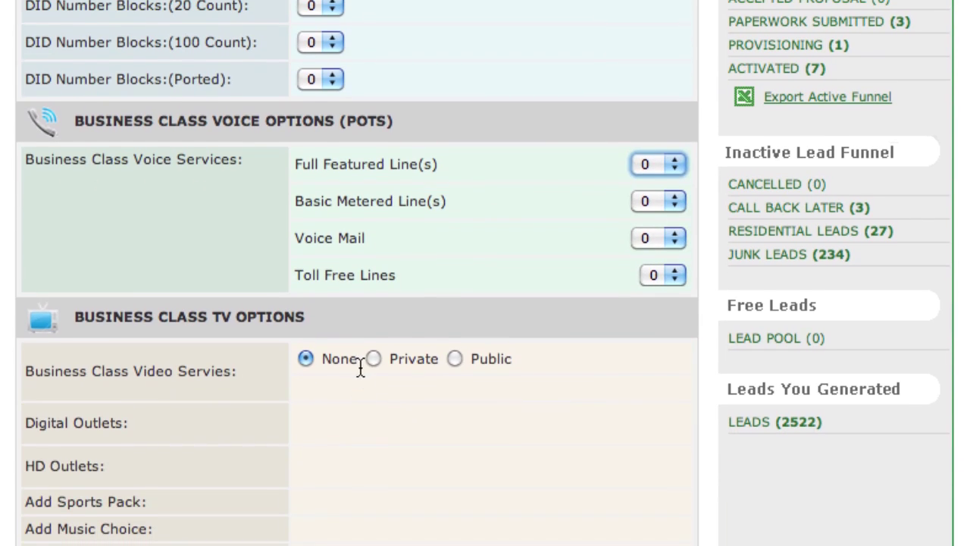
click(374, 359)
scroll(395, 364, down, 10)
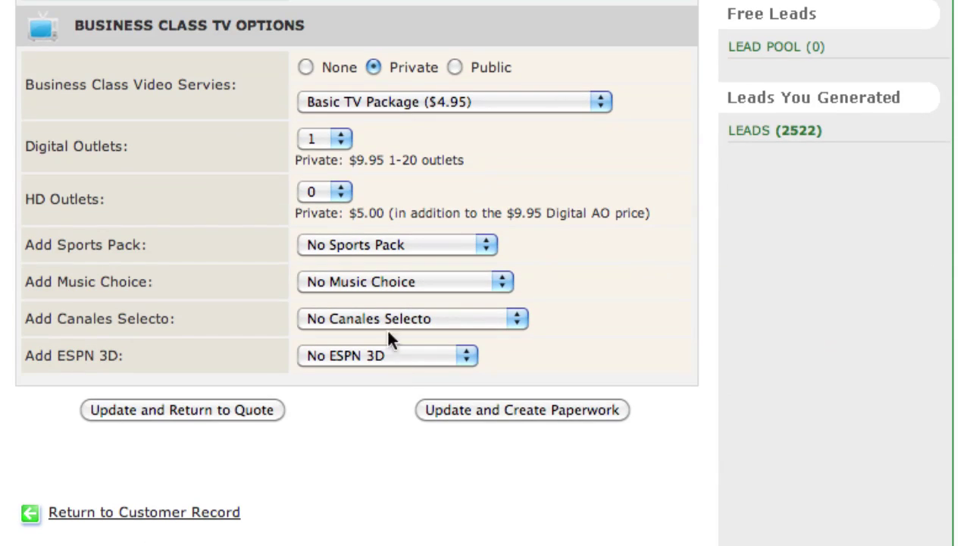
click(378, 98)
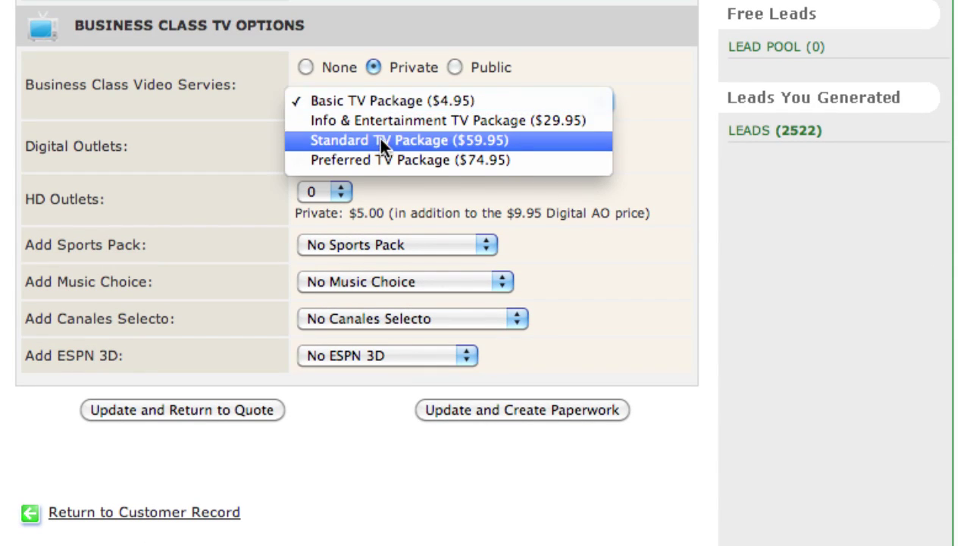
click(527, 23)
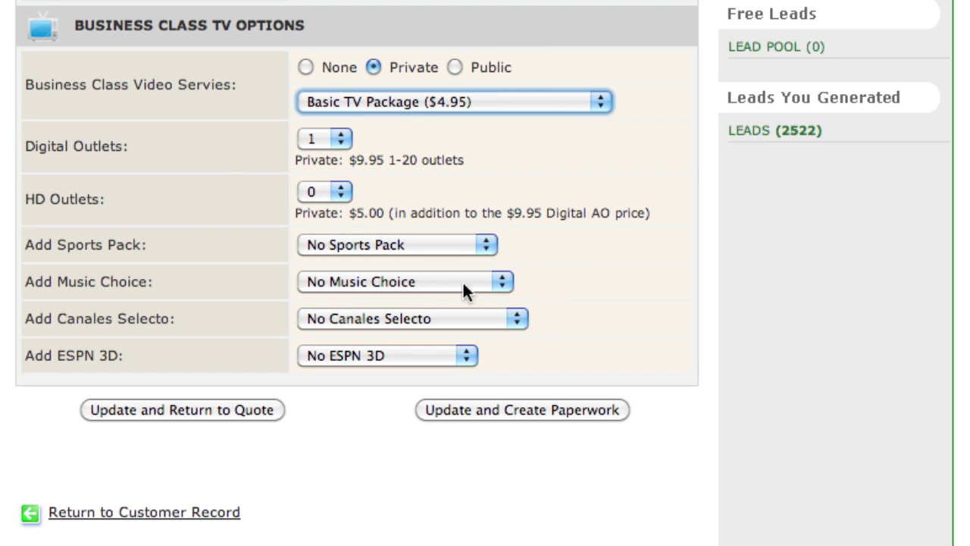
click(307, 68)
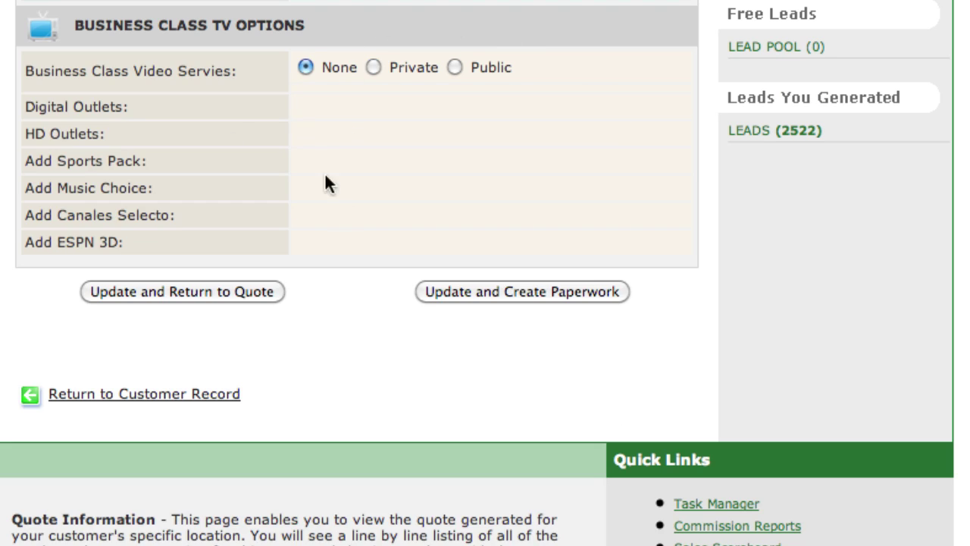
Update the configuration, create the Comcast paperwork, and confirm the product list after checking the static IP line
click(479, 292)
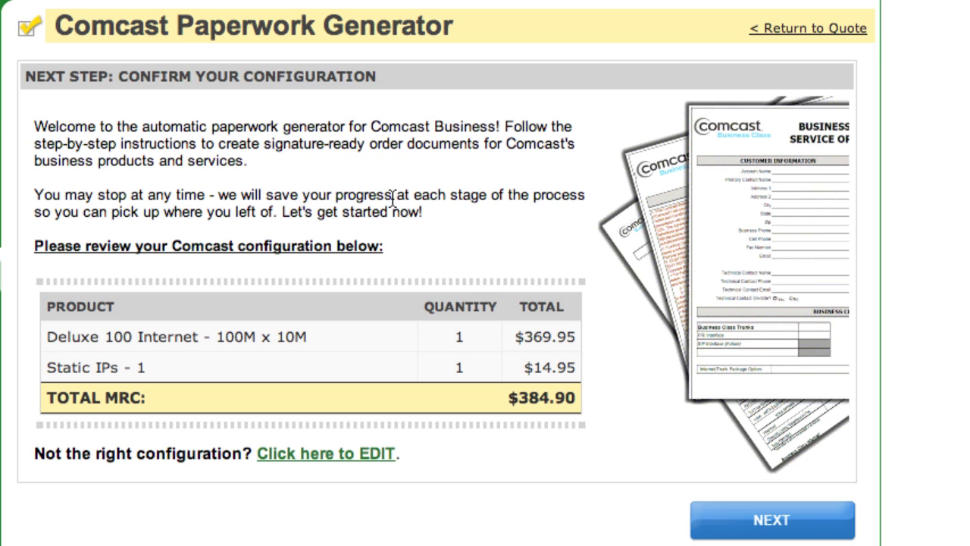
scroll(380, 182, down, 3)
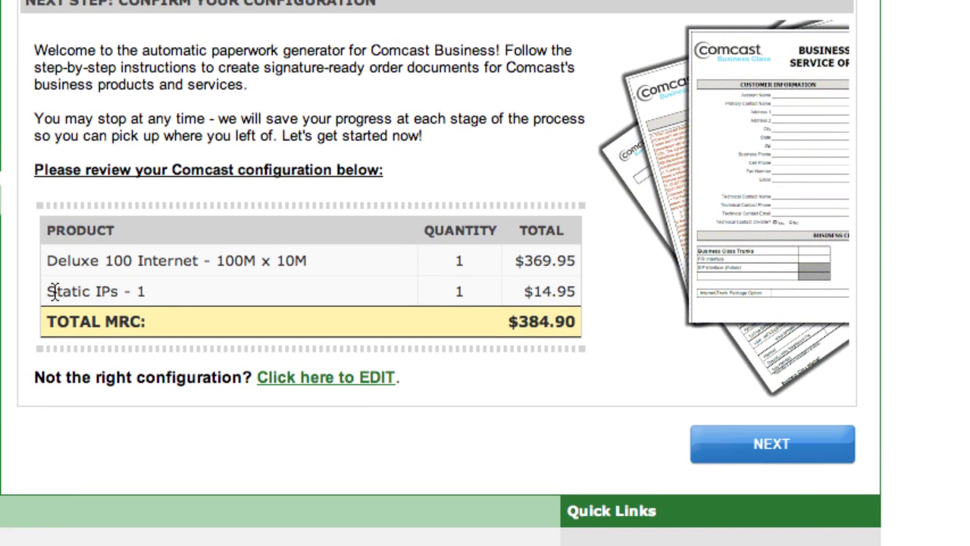
drag(50, 291, 153, 295)
click(160, 296)
drag(519, 297, 568, 297)
click(506, 322)
click(757, 447)
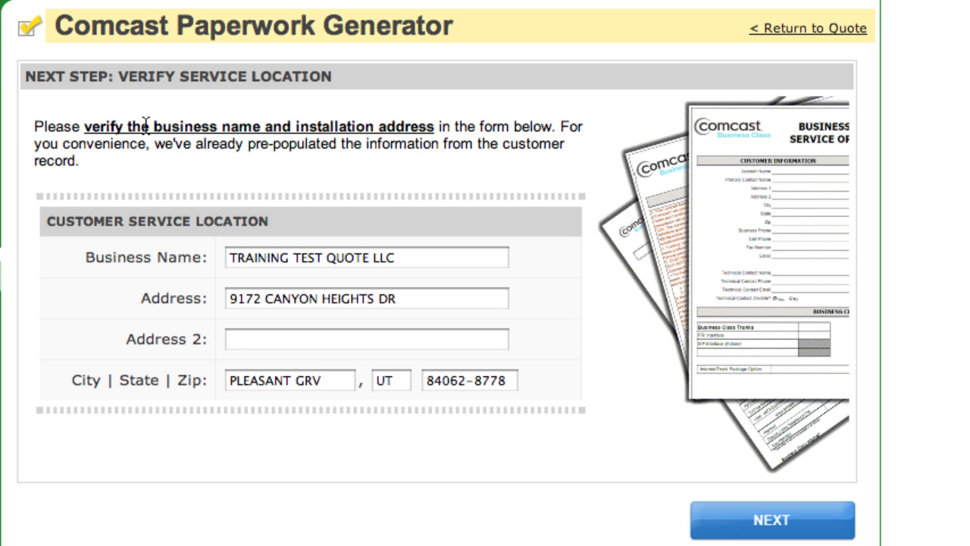
Check the prefilled business name and installation address and accept the customer service location
drag(151, 126, 417, 127)
click(422, 127)
drag(353, 258, 229, 258)
click(230, 257)
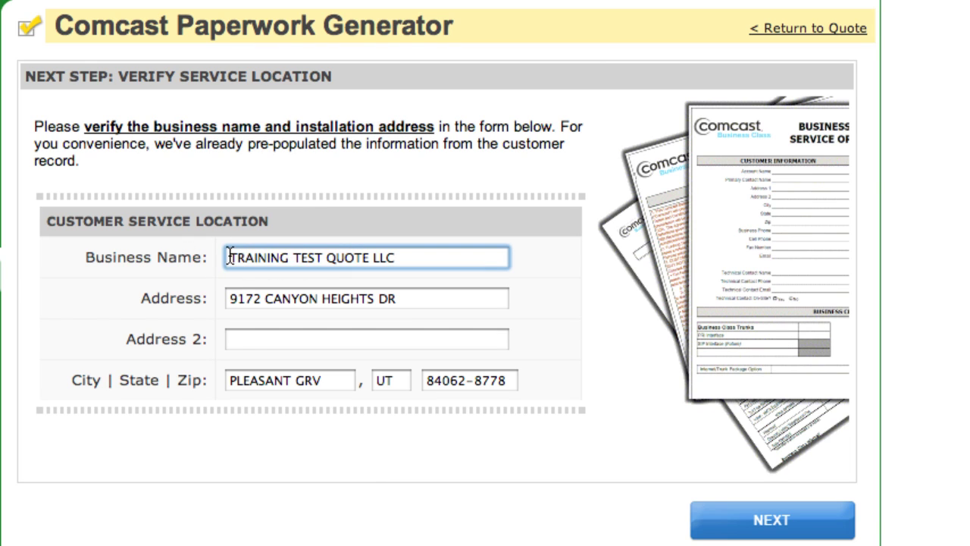
click(258, 379)
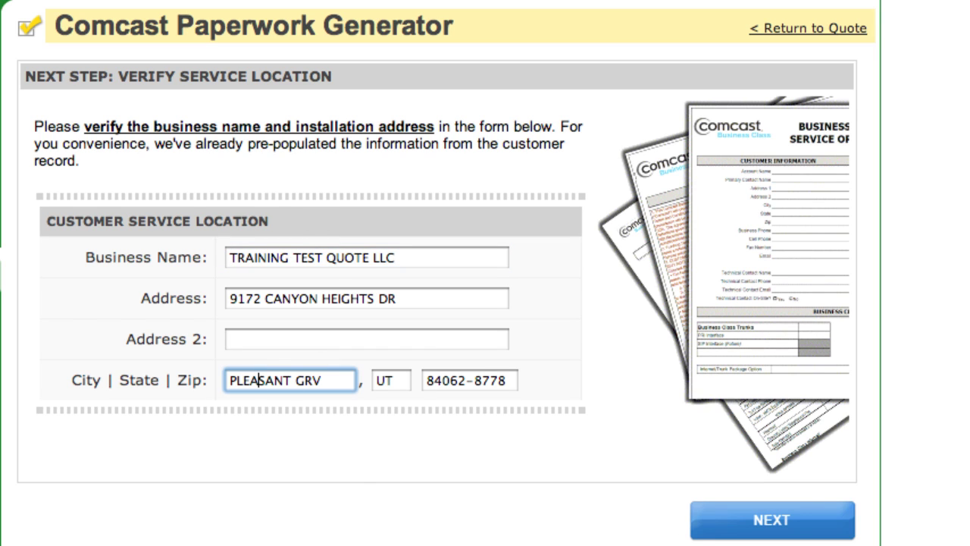
click(802, 515)
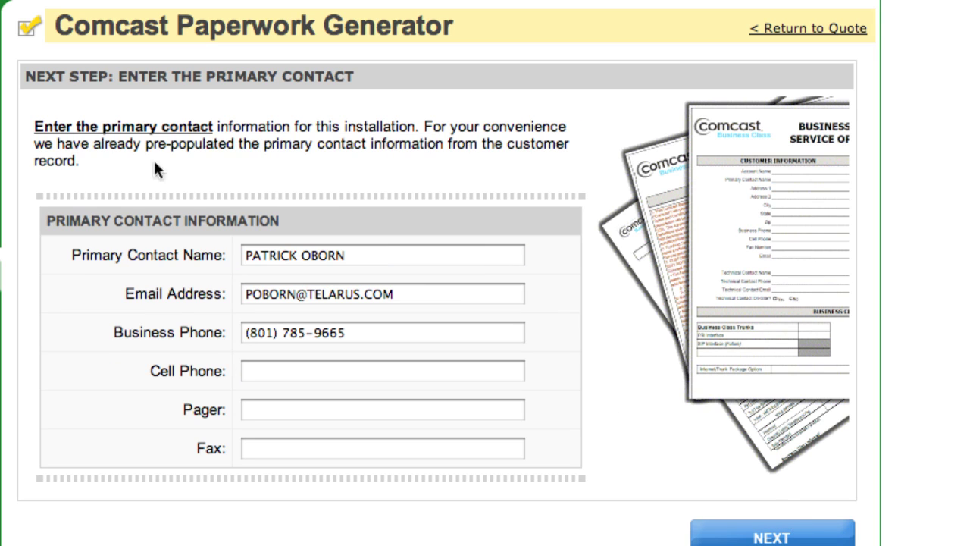
Accept the prefilled primary contact and billing contact information and proceed to the technical contact form
drag(102, 125, 213, 126)
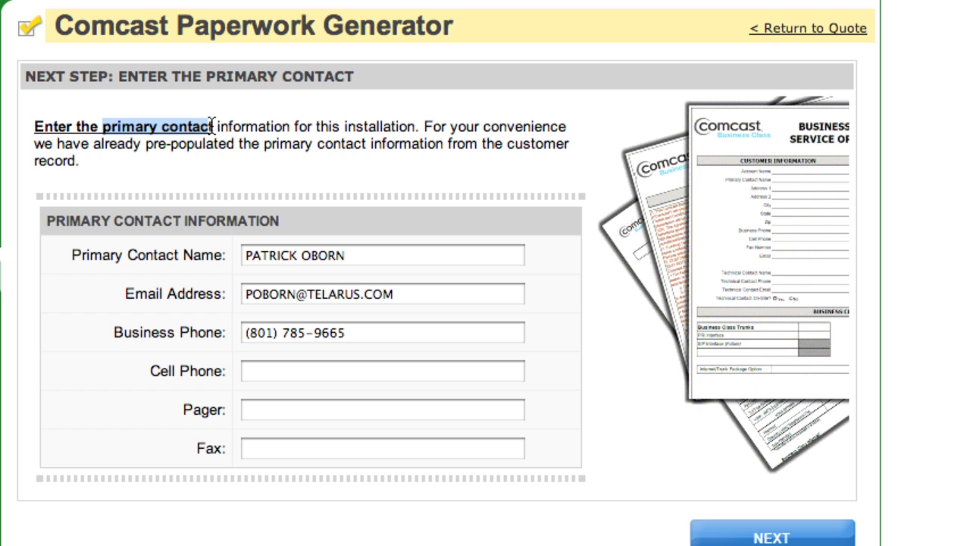
click(764, 537)
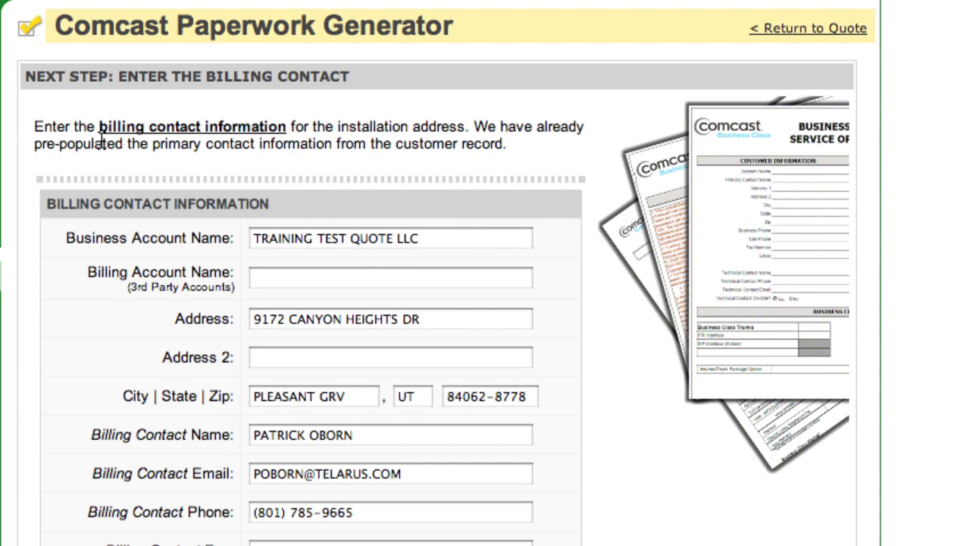
drag(100, 126, 286, 134)
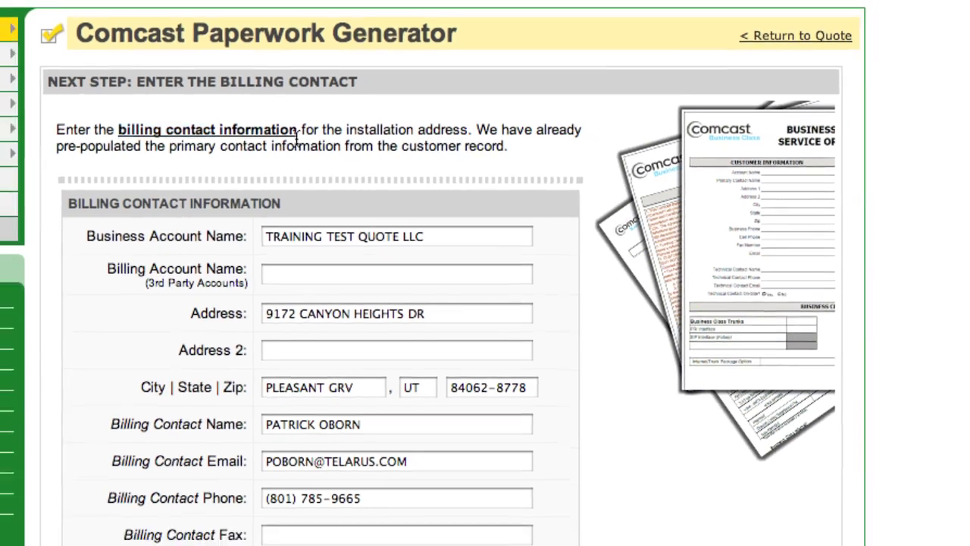
scroll(444, 189, down, 3)
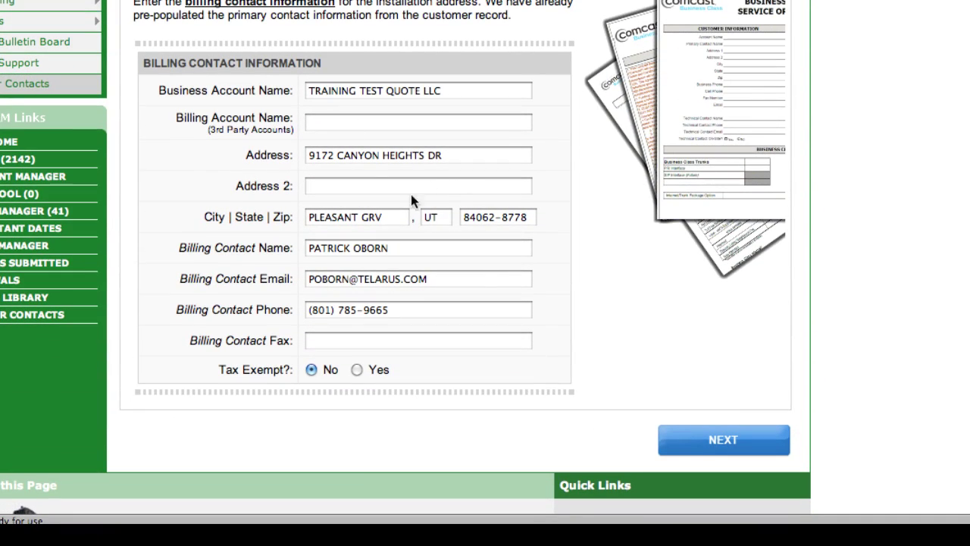
click(702, 447)
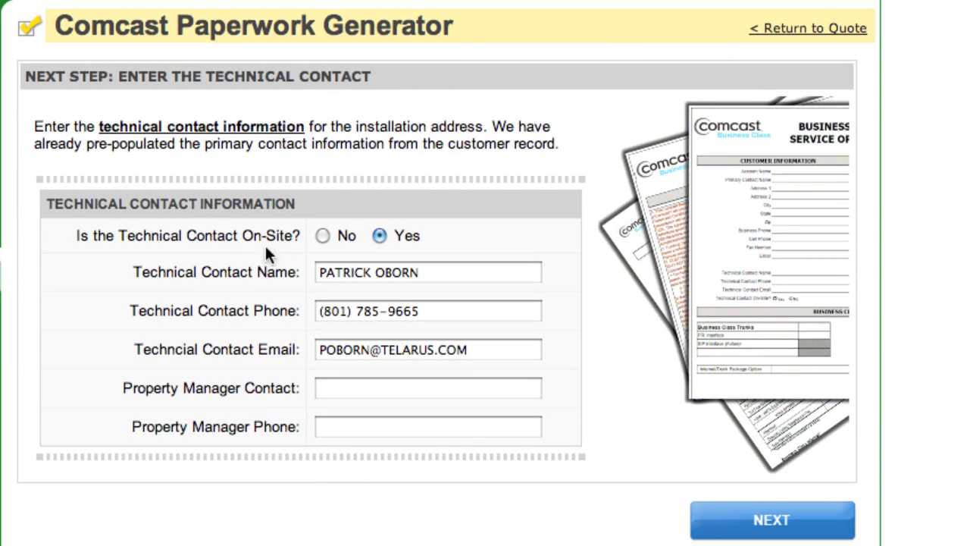
Check the prefilled technical contact information, keep the contact marked as on-site, and proceed to the static IP usage form
drag(97, 126, 222, 123)
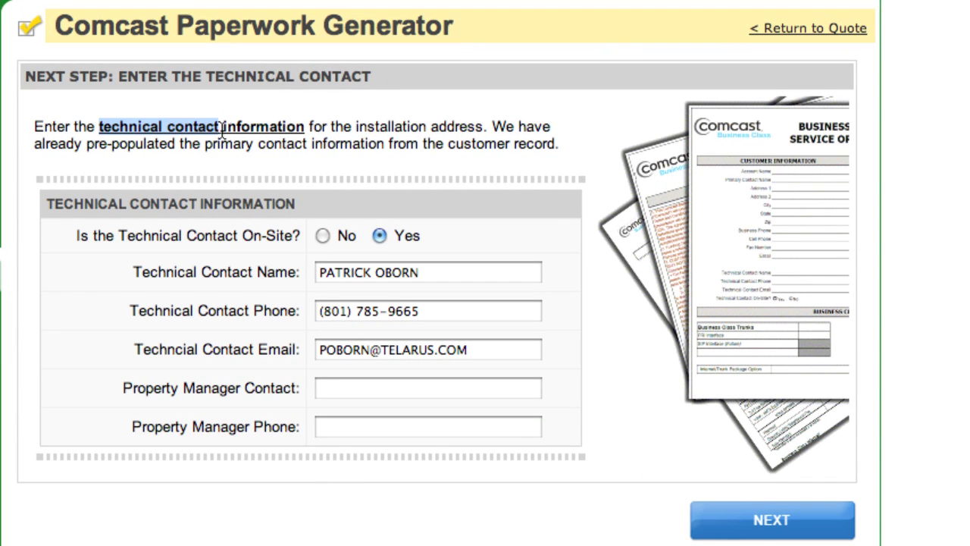
click(228, 129)
drag(232, 142, 101, 127)
click(102, 127)
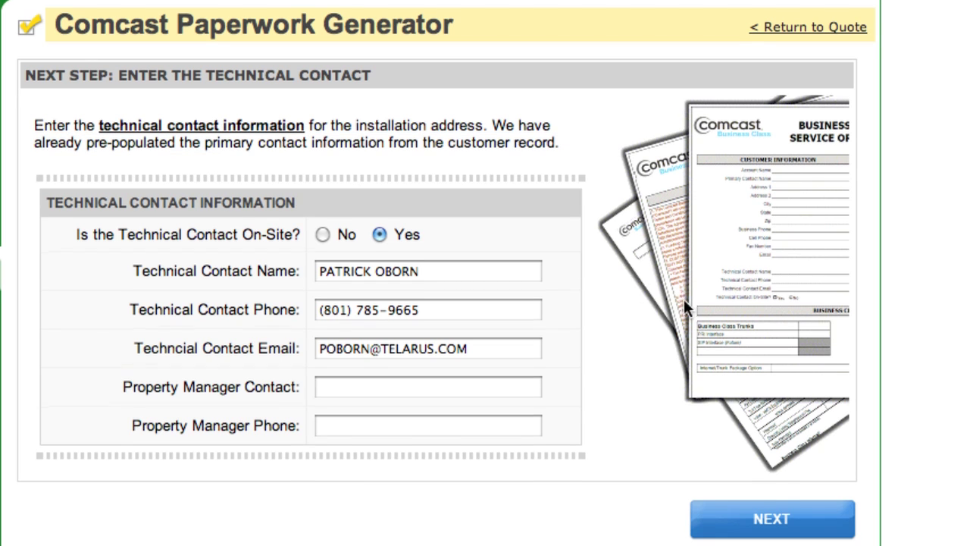
scroll(687, 301, down, 2)
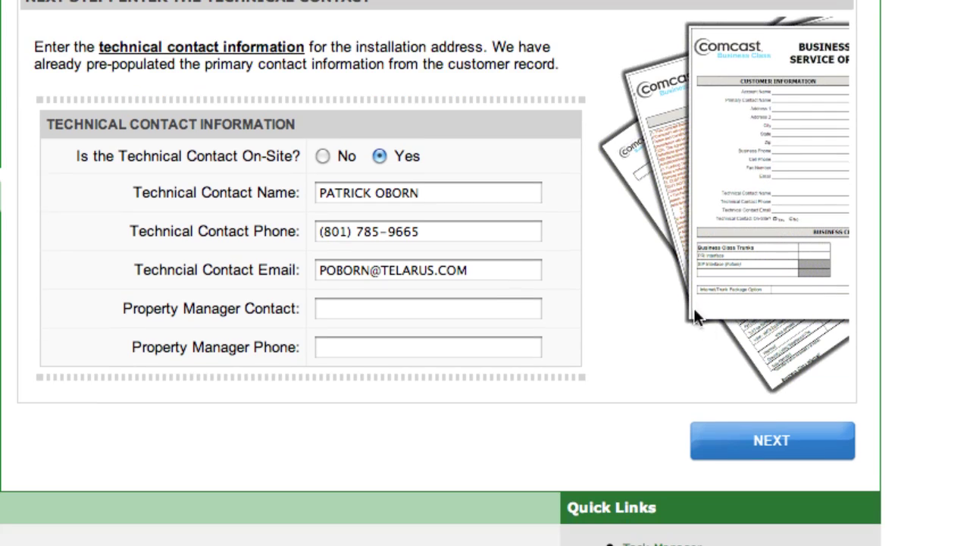
click(772, 441)
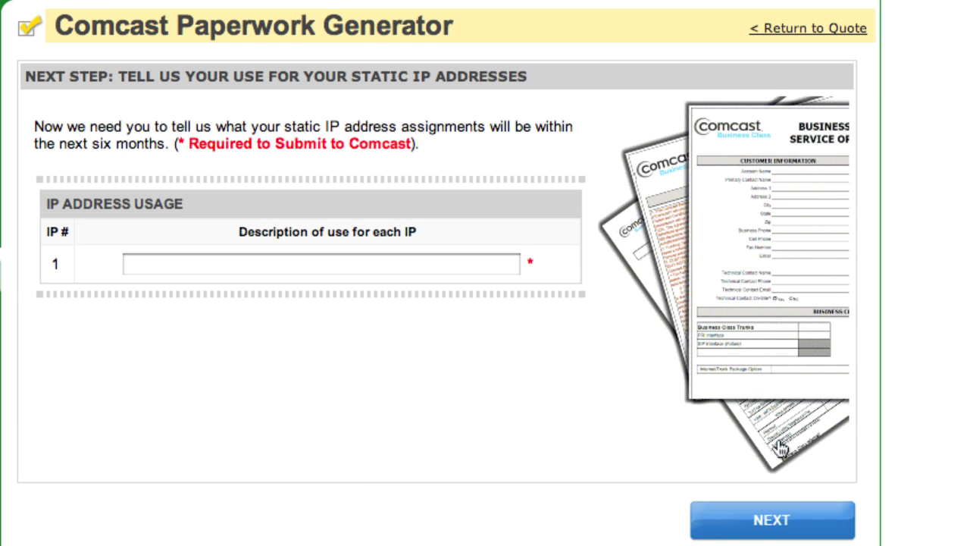
Describe the use of static IP 1 as "Main Address" and continue to the final order review
click(236, 262)
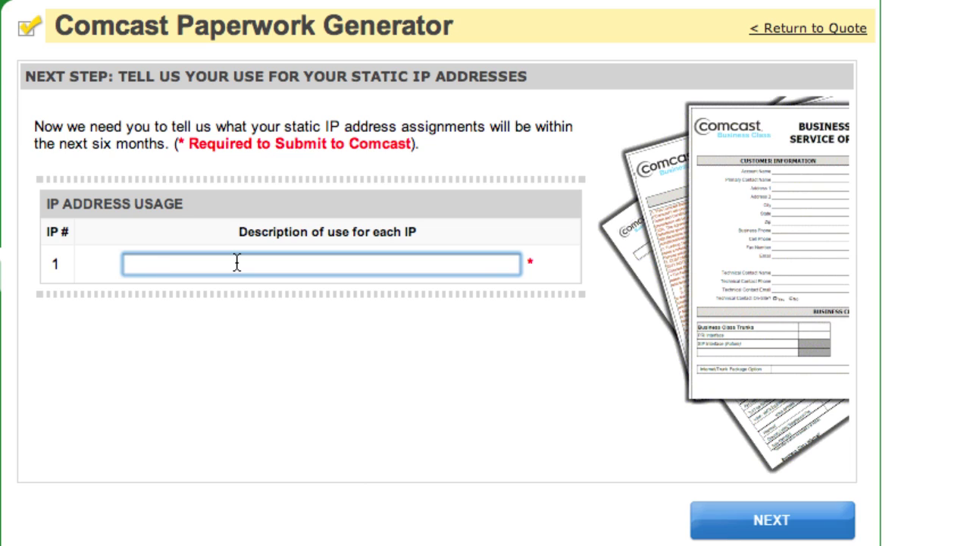
text(Main Address)
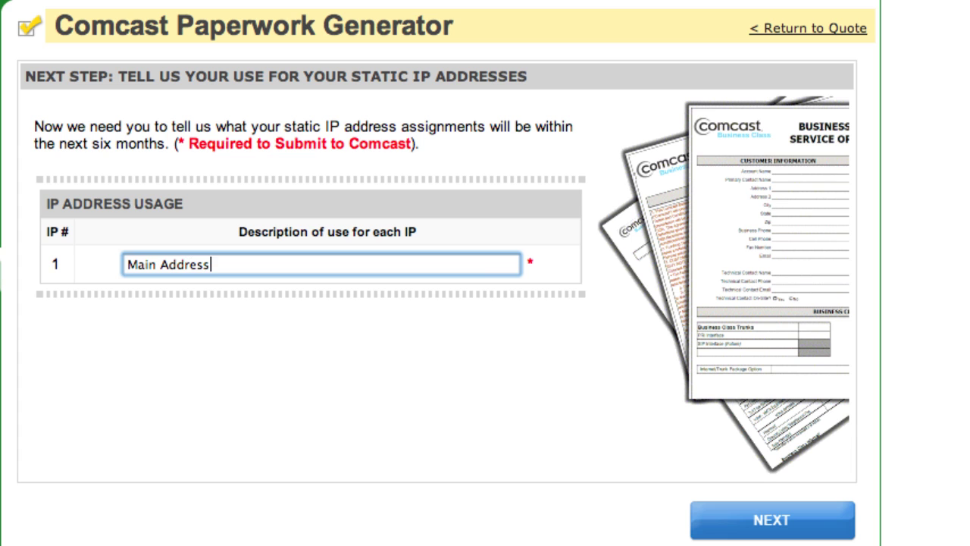
click(752, 515)
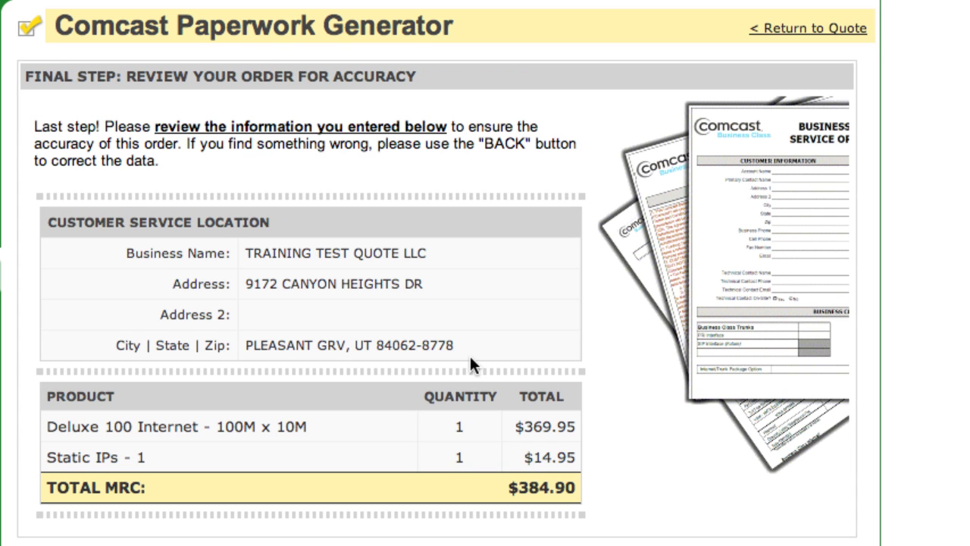
Review the customer service location and product totals, and generate the Comcast contract
scroll(416, 299, down, 3)
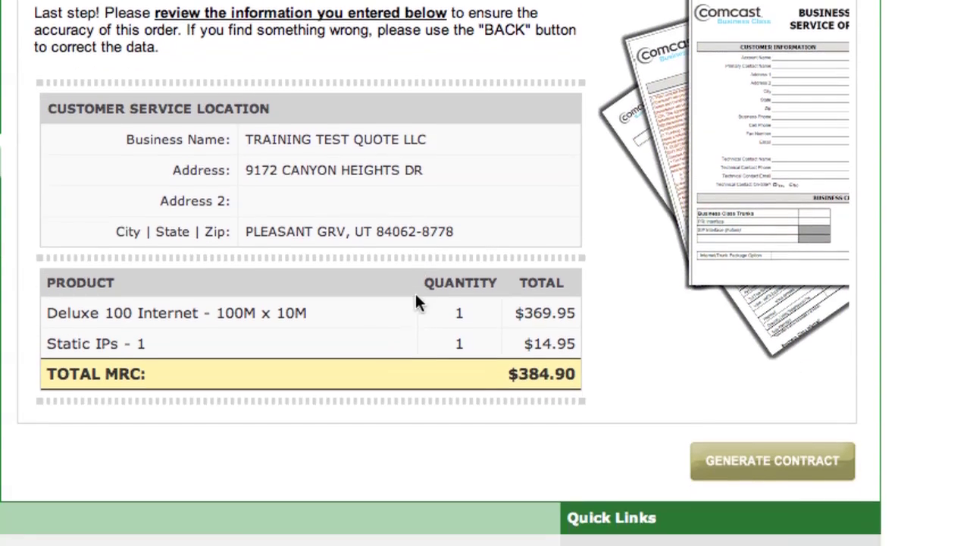
drag(74, 103, 368, 394)
click(547, 412)
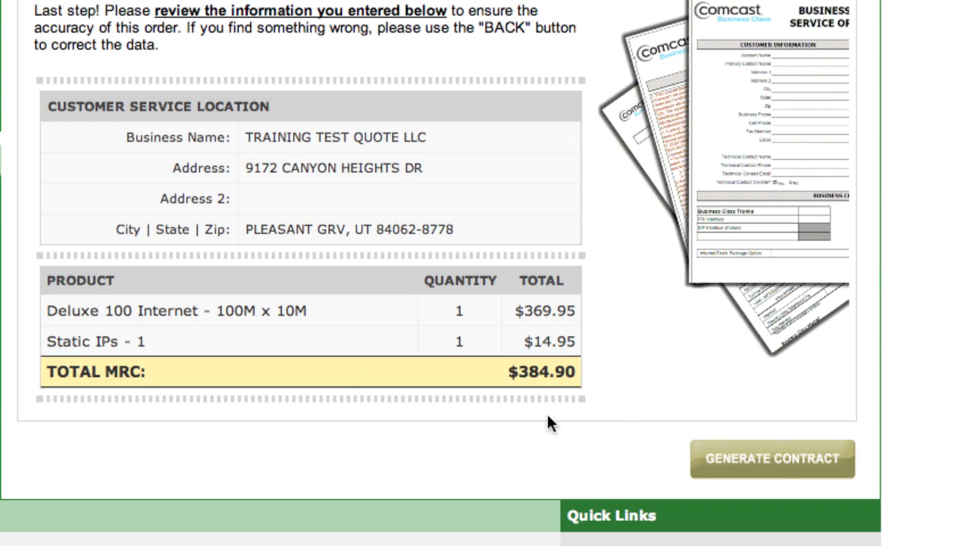
click(781, 472)
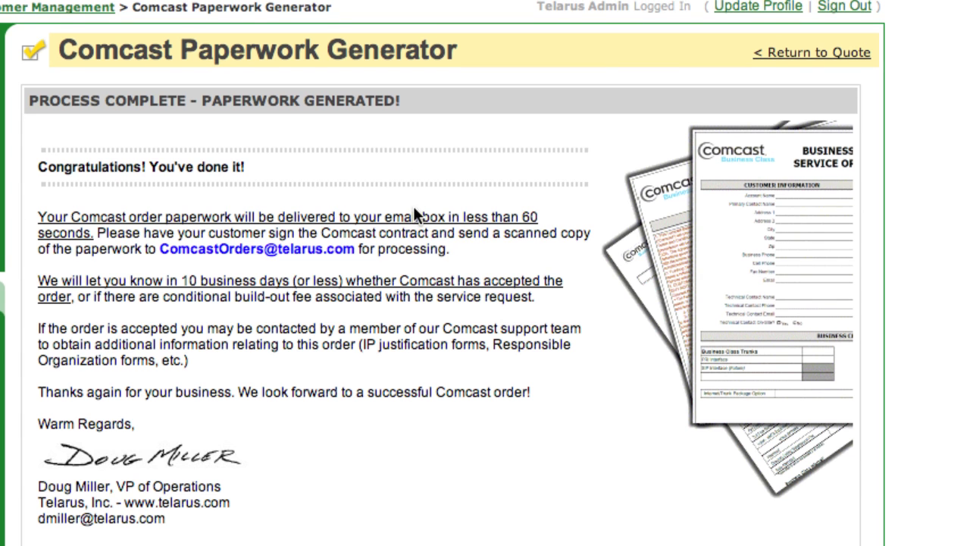
Check the e-mail address for submitting the signed paperwork and return through the original quote to the customer record
scroll(415, 208, down, 2)
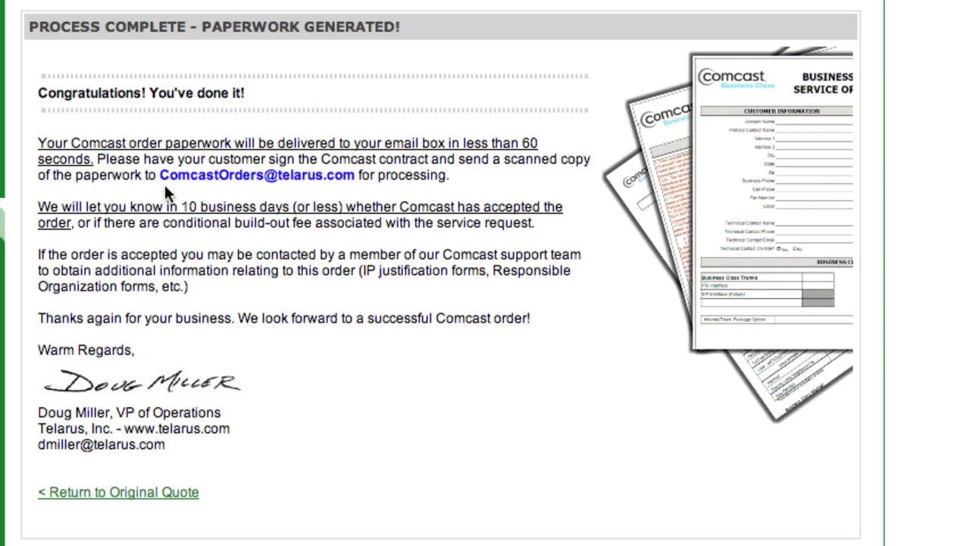
drag(160, 175, 256, 177)
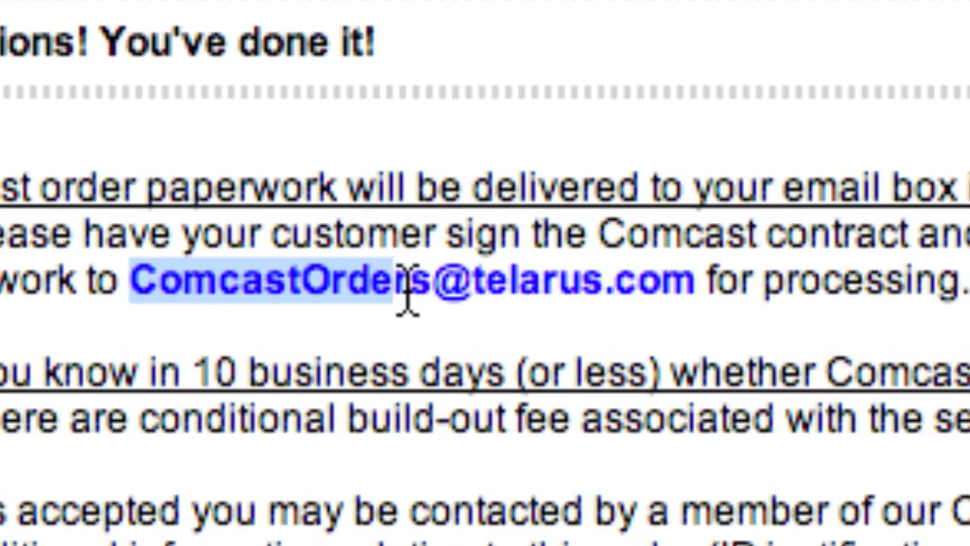
drag(407, 287, 684, 292)
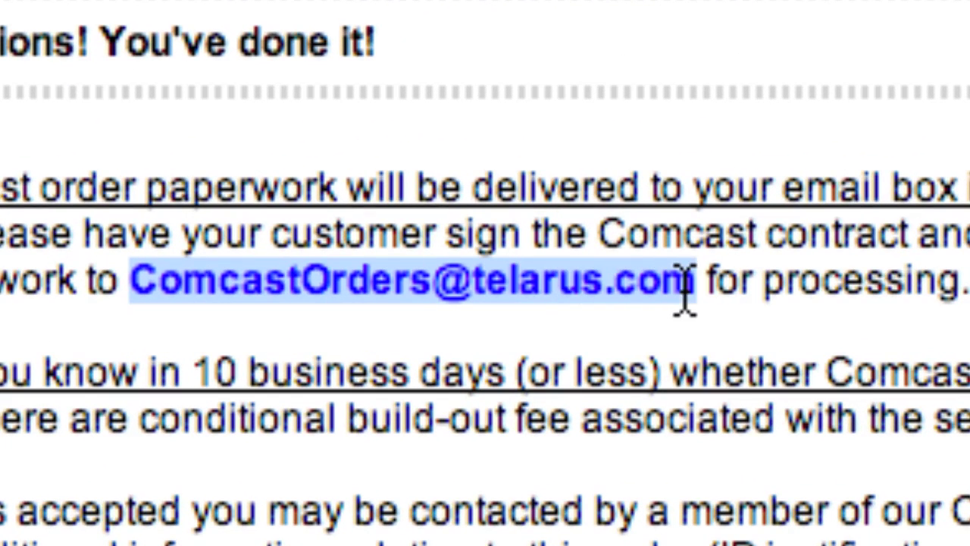
click(435, 525)
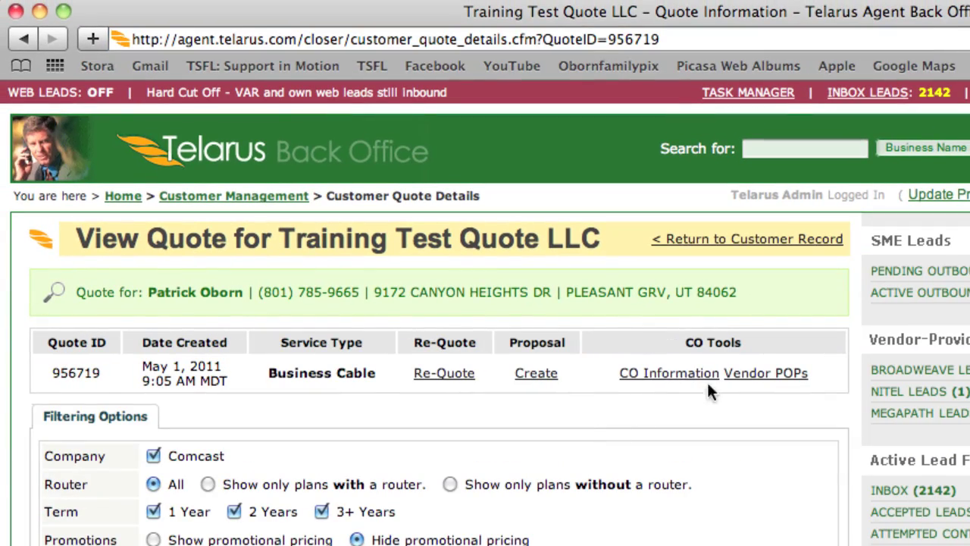
click(755, 241)
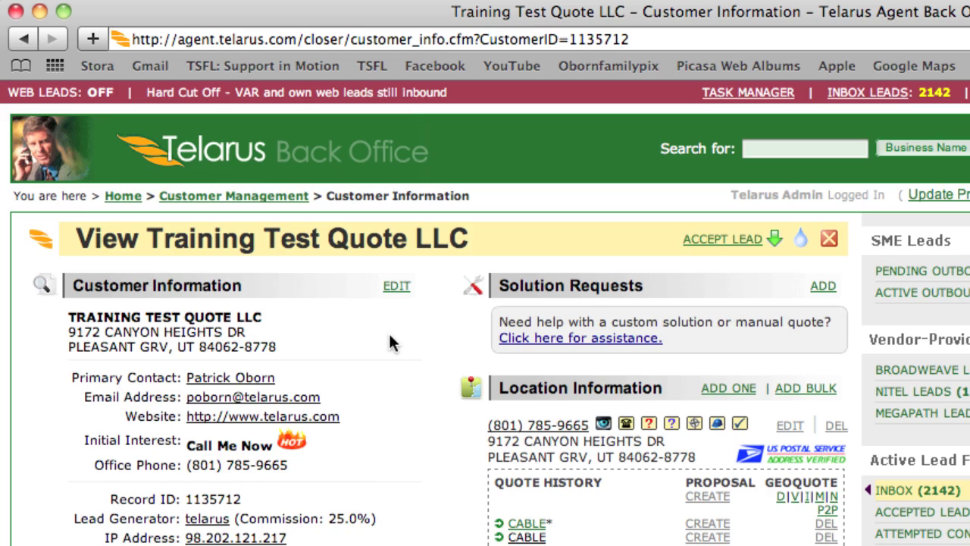
Find the generated Comcast paperwork among the customer's attached documents and open the PDF
scroll(388, 331, down, 10)
scroll(388, 334, down, 5)
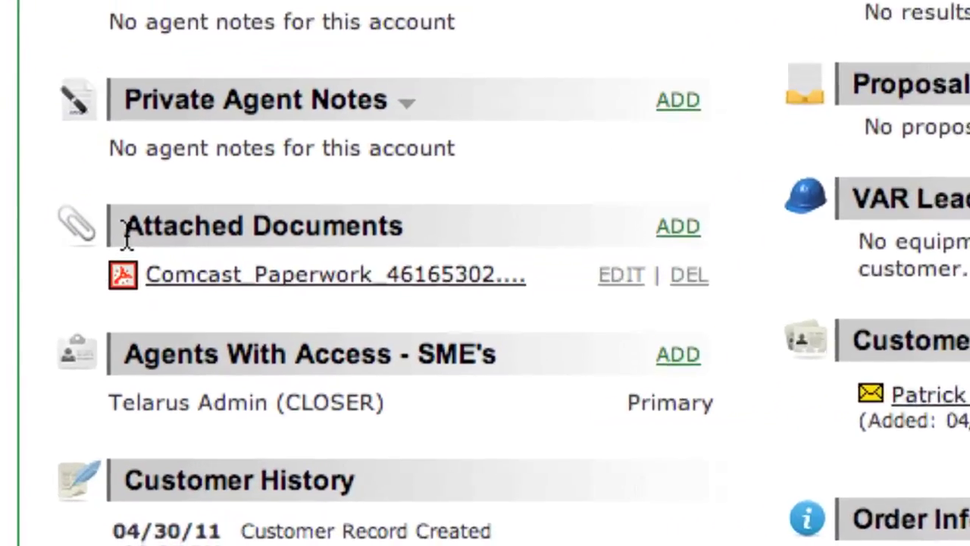
drag(127, 239, 551, 300)
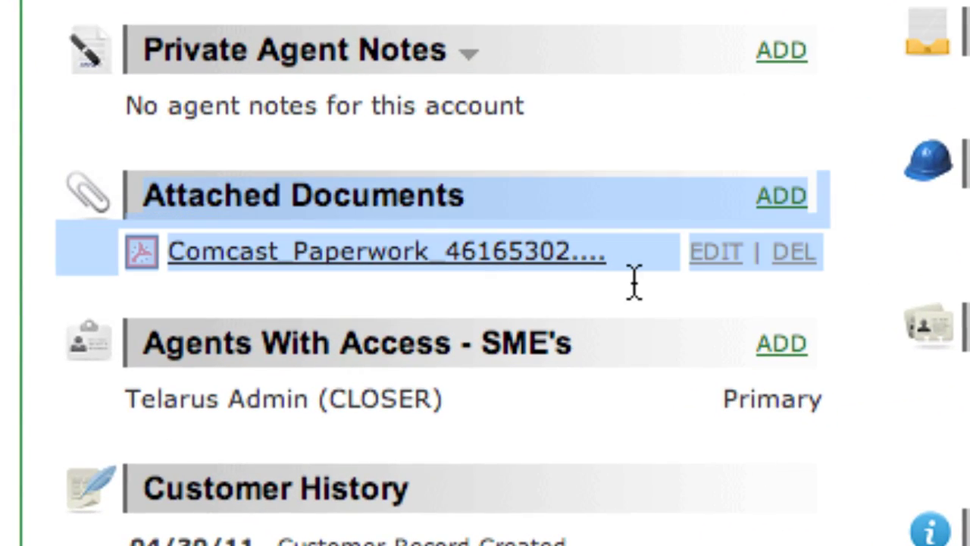
click(556, 313)
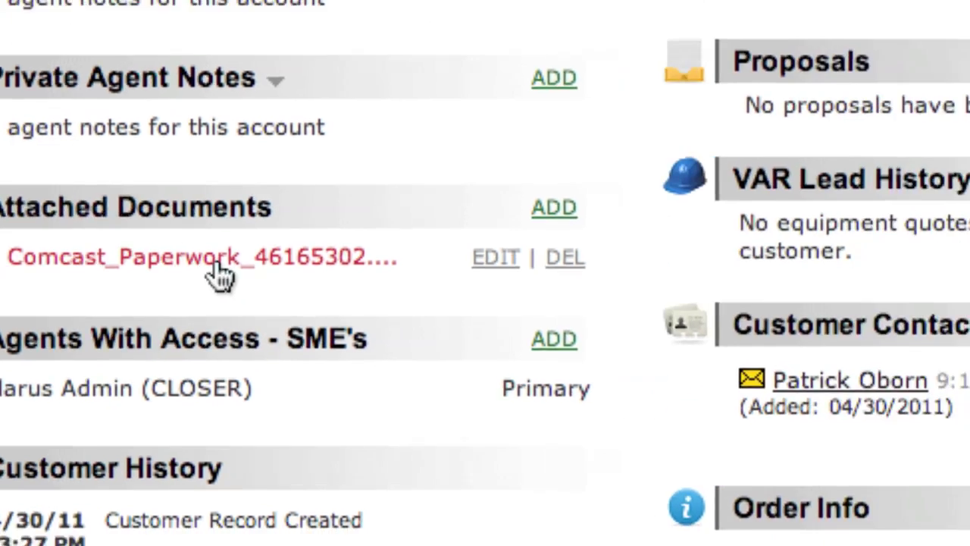
click(402, 259)
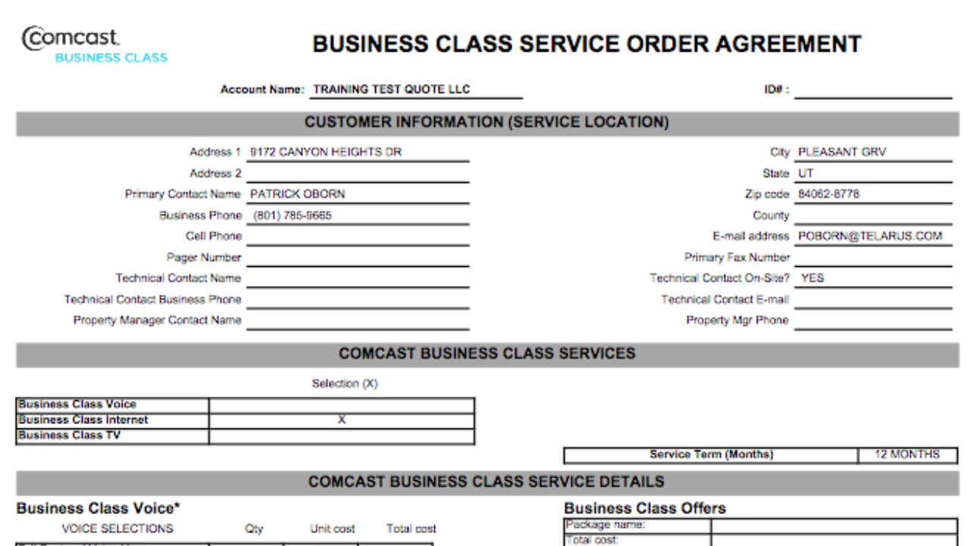
Look through the Business Class Service Order Agreement, examining the service details, customer signature block and total service charges
scroll(486, 273, down, 10)
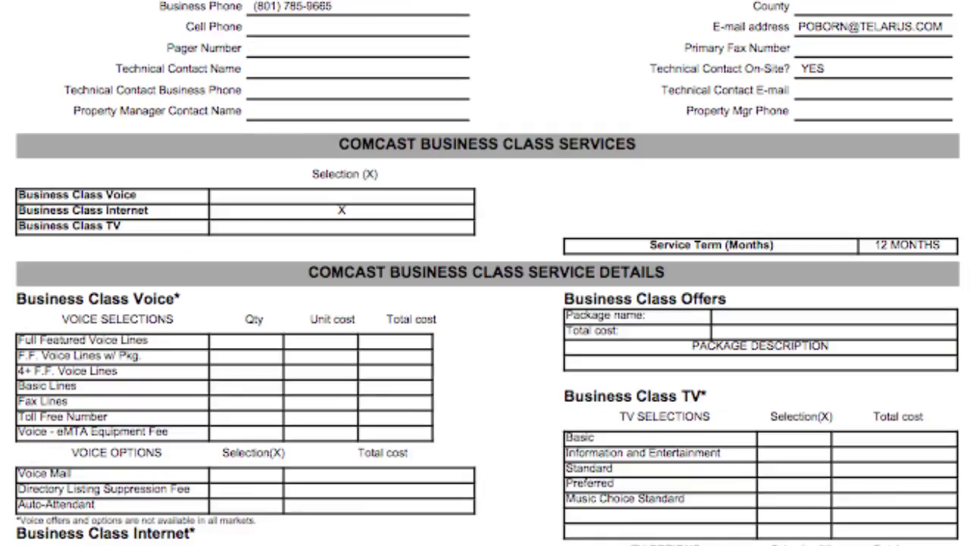
scroll(485, 273, down, 12)
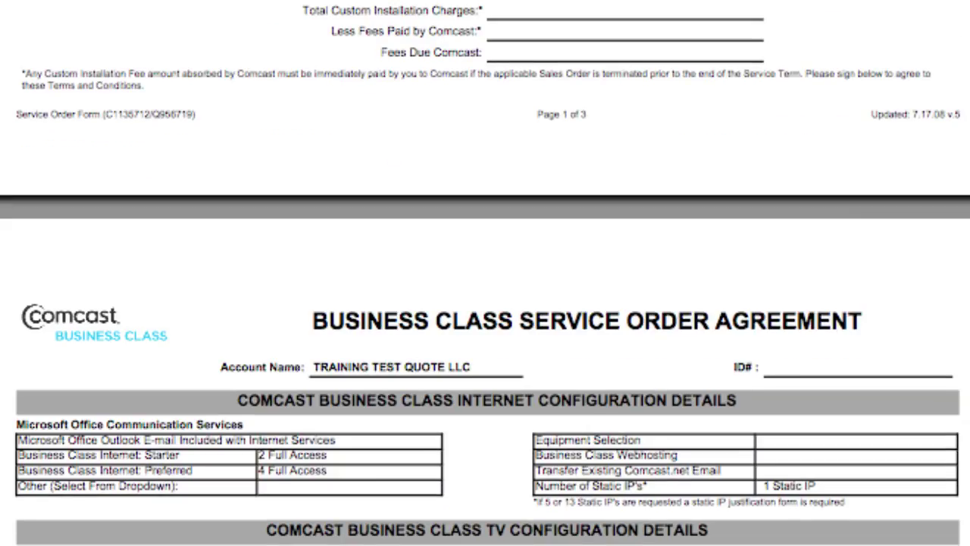
scroll(485, 273, down, 15)
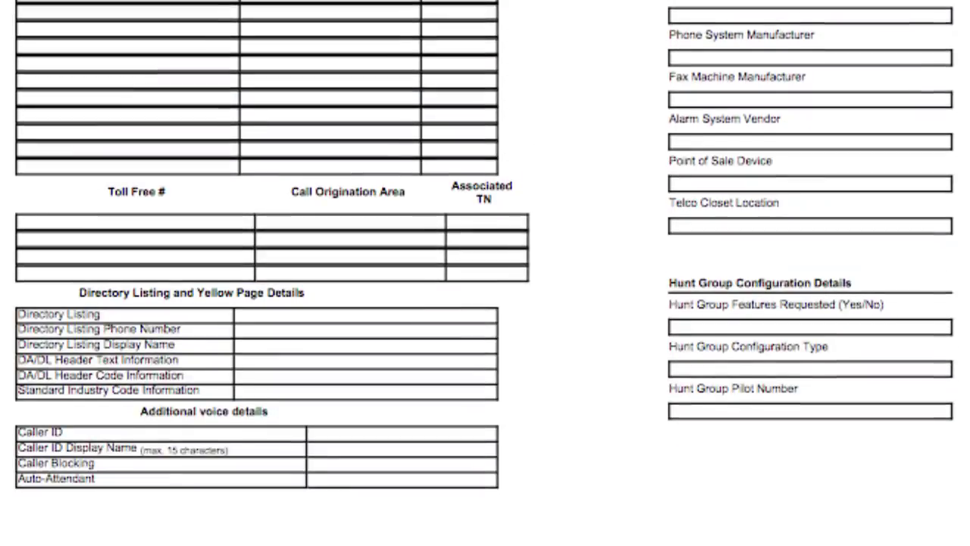
scroll(526, 504, down, 8)
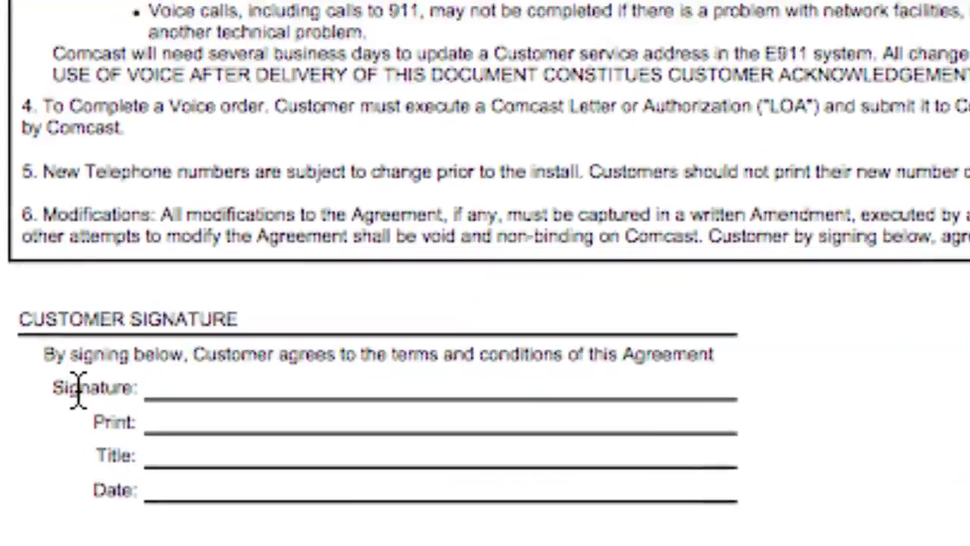
mouse_move(73, 389)
mouse_down()
mouse_move(283, 416)
mouse_move(634, 498)
mouse_move(671, 496)
mouse_up()
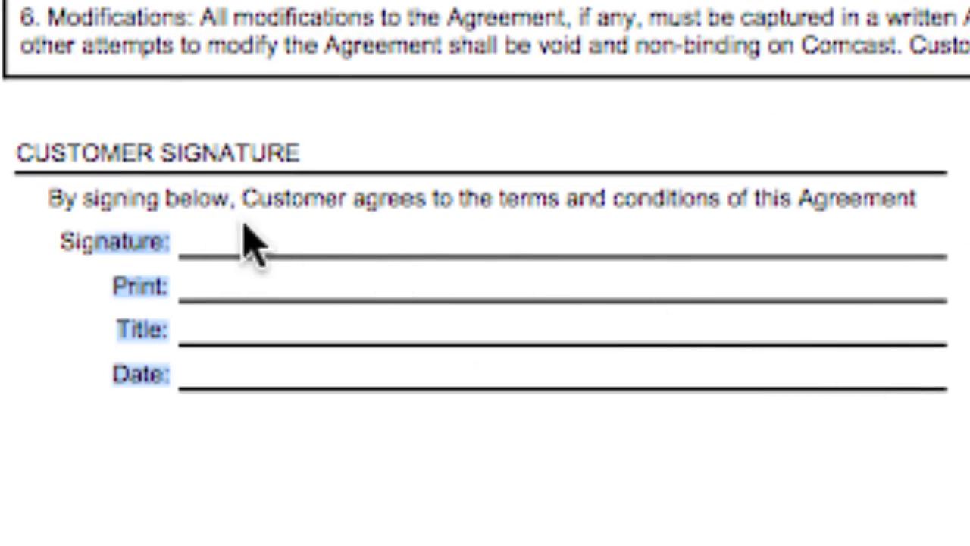
click(701, 276)
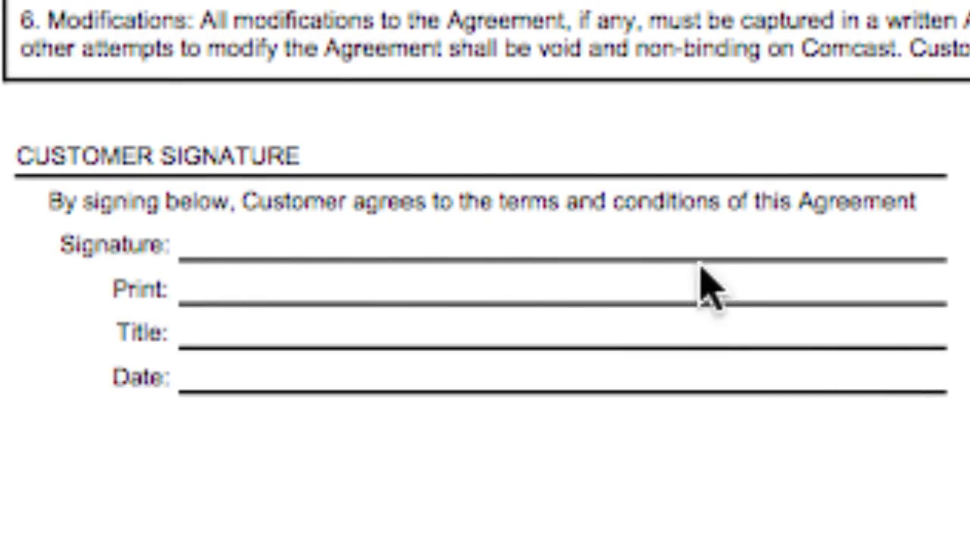
scroll(694, 318, up, 15)
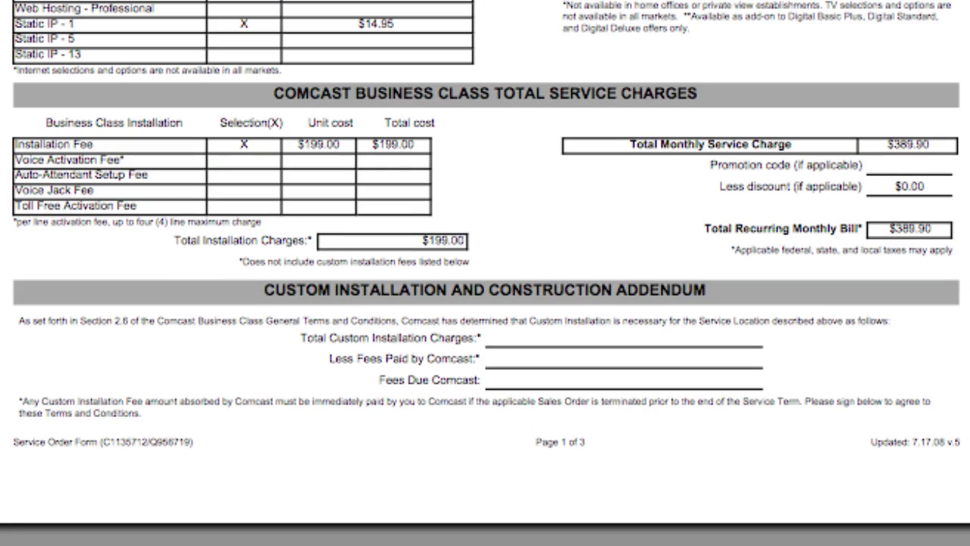
scroll(485, 273, up, 10)
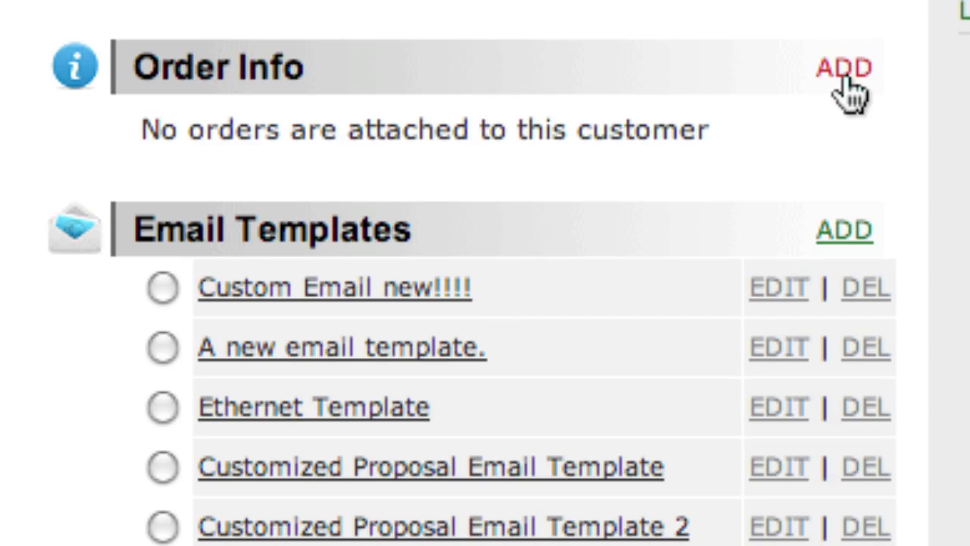
Start a new order for Training Test Quote LLC from the customer record and set the carrier to Comcast
click(848, 88)
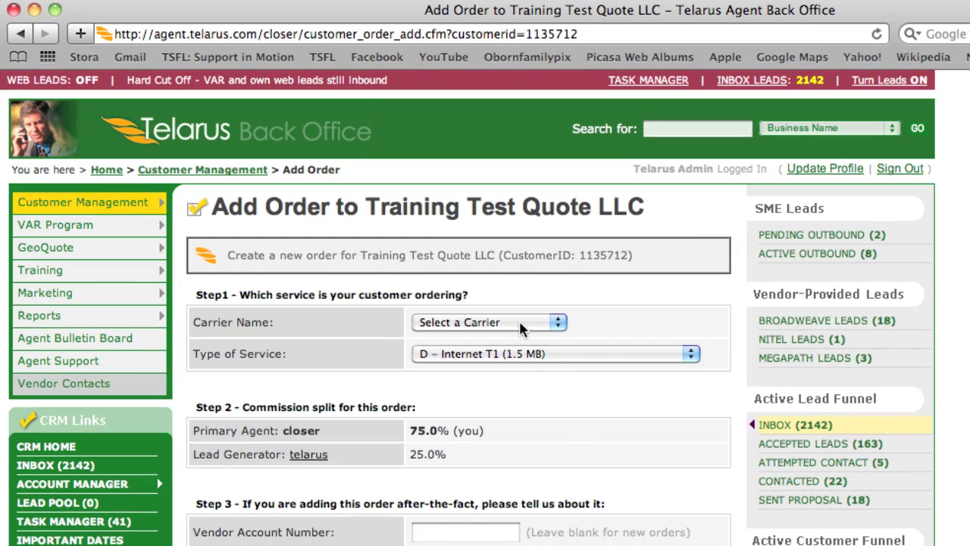
click(520, 323)
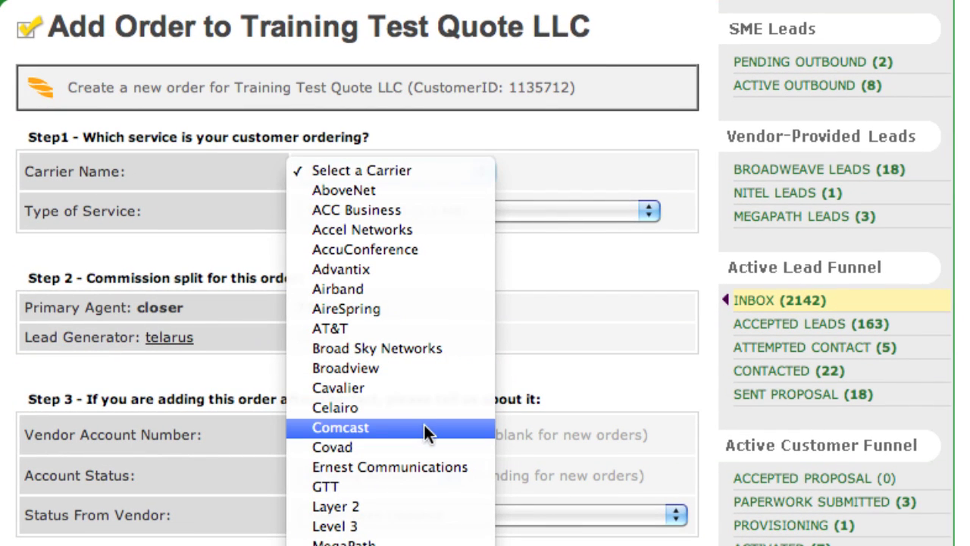
click(424, 426)
Examine the available service types, commission split, after-the-fact fields and order details on the new order form
scroll(498, 256, down, 5)
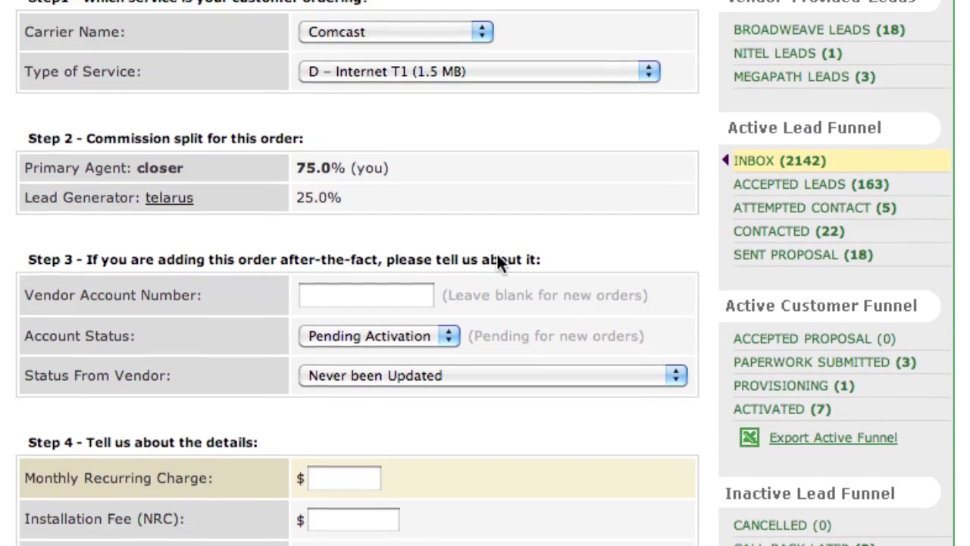
click(473, 63)
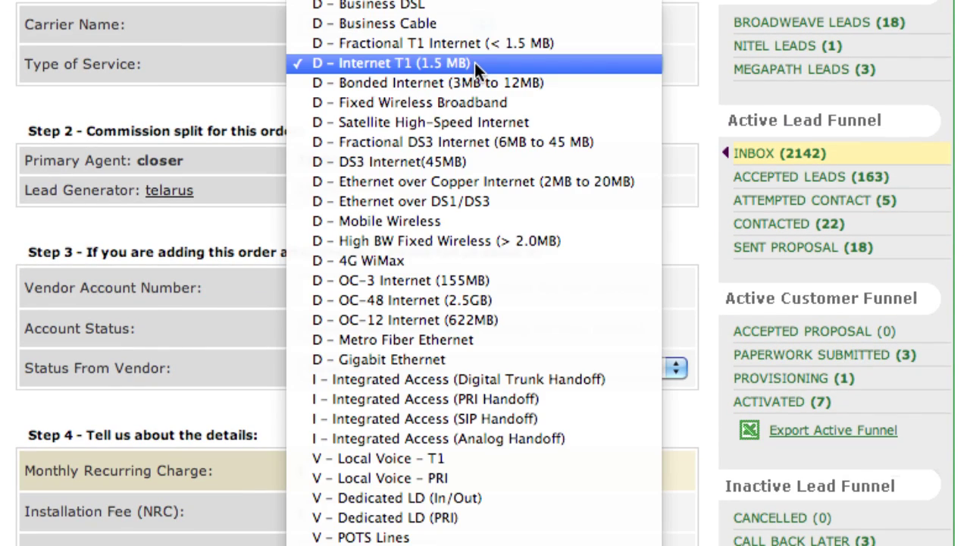
key(Escape)
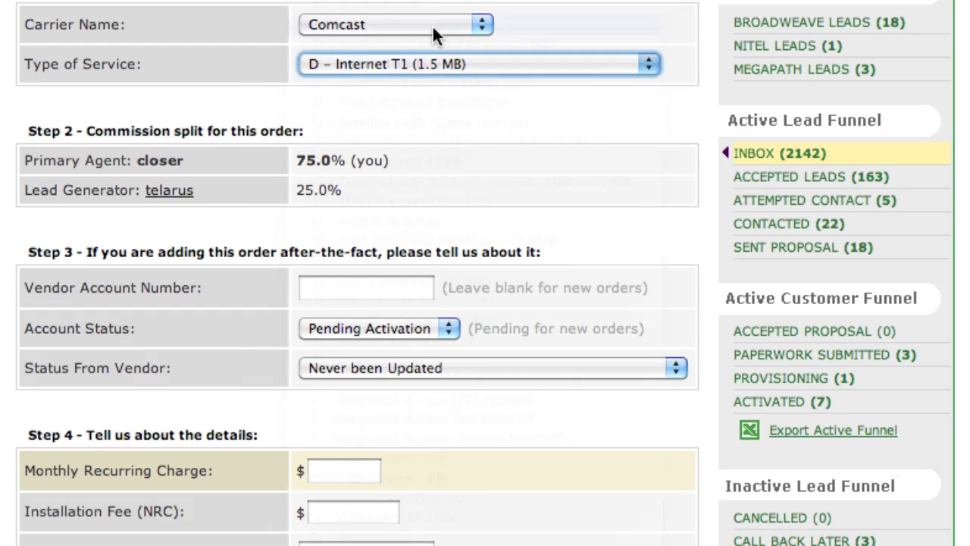
scroll(431, 109, down, 3)
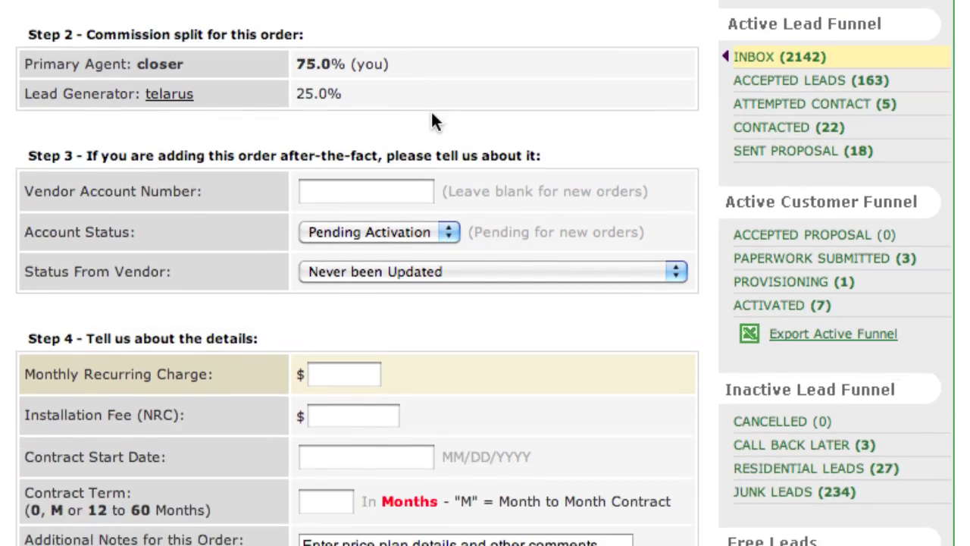
drag(288, 25, 372, 98)
click(373, 97)
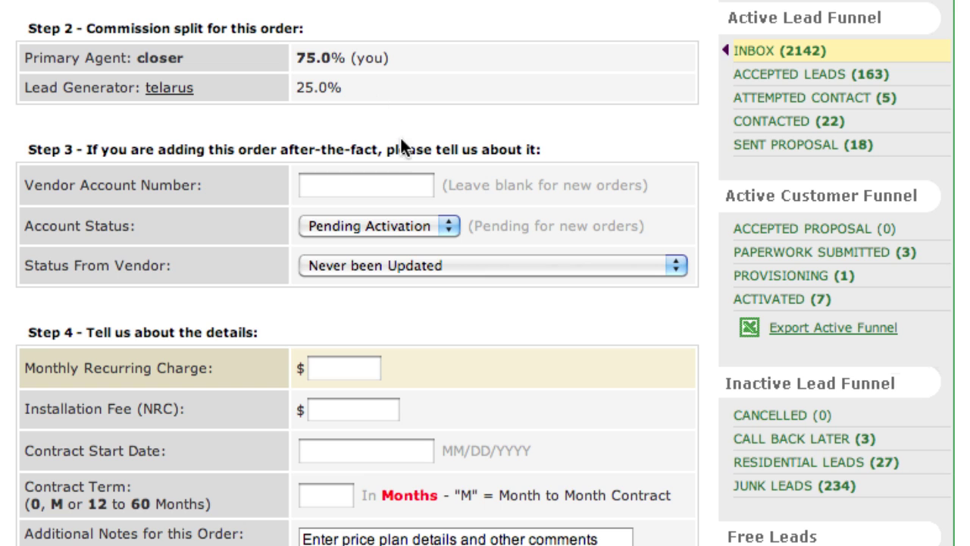
scroll(564, 144, down, 3)
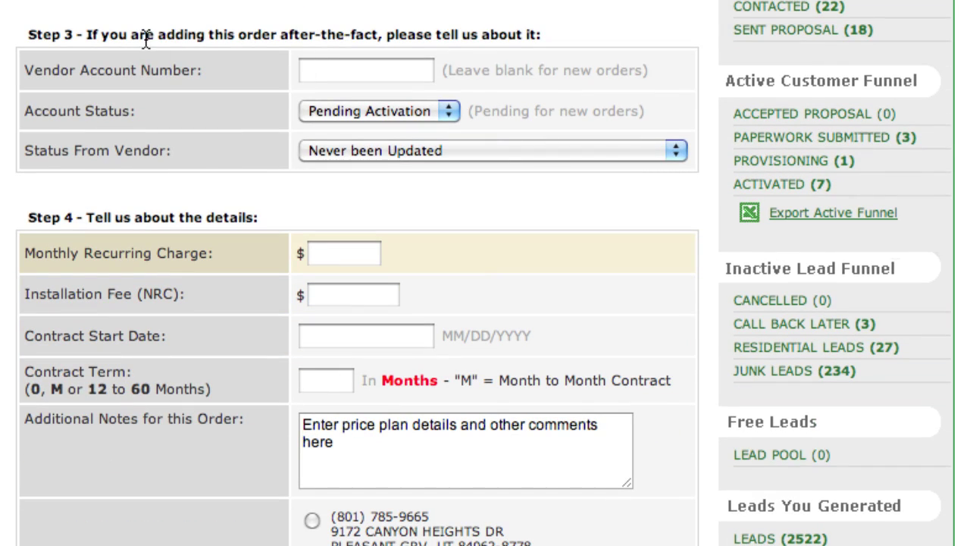
Examine the order form's fields for orders added after the fact, including the vendor account number
drag(146, 42, 512, 165)
click(511, 193)
drag(69, 69, 198, 73)
click(206, 76)
Set the order's monthly recurring charge to $415.00 and its installation fee to $50
scroll(210, 85, down, 6)
scroll(323, 51, up, 1)
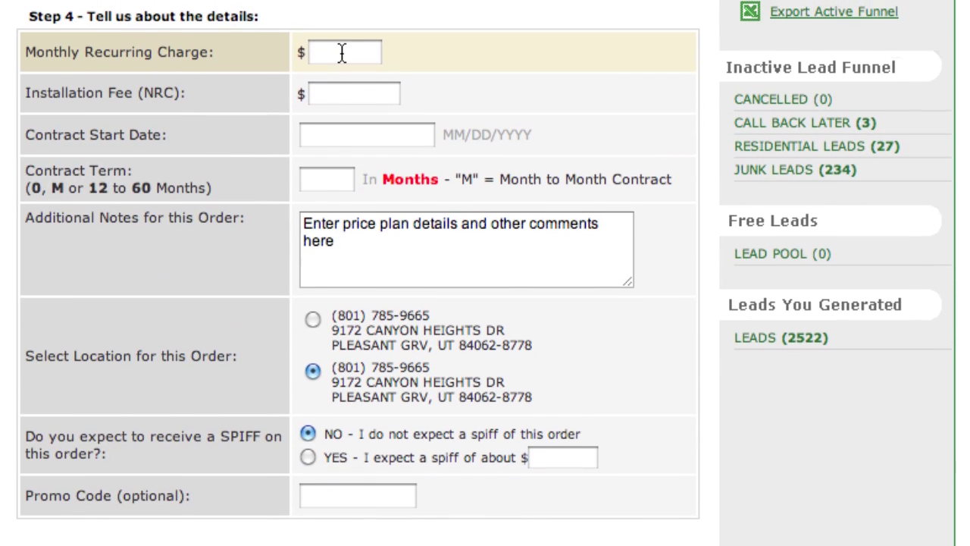
click(340, 50)
text(41)
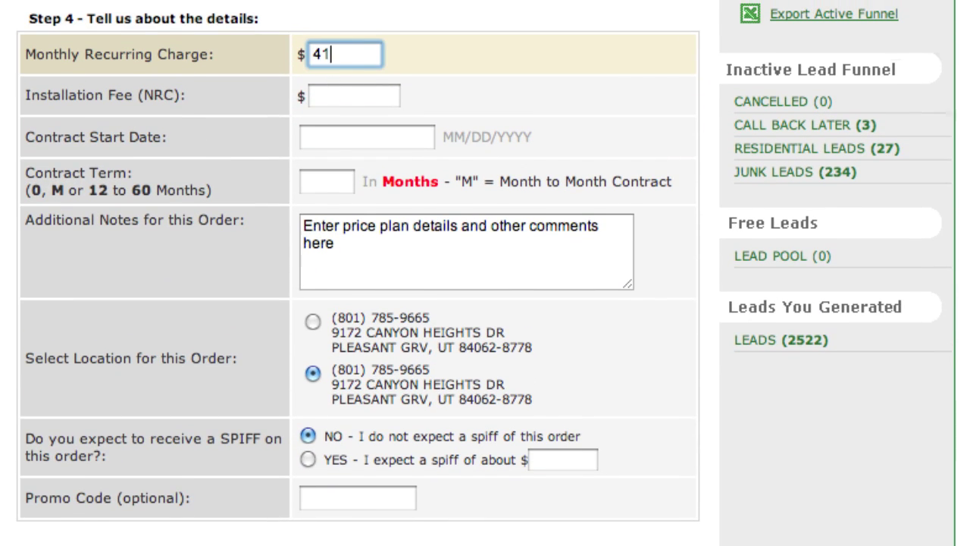
text(5.00)
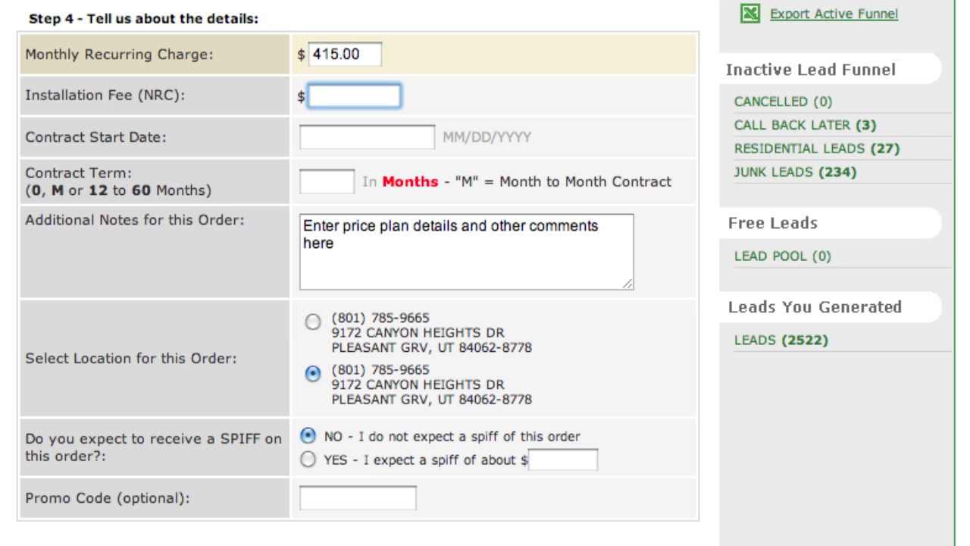
text(50)
Set the contract start date to 05/01/2011 and the contract term to 36 months
click(367, 137)
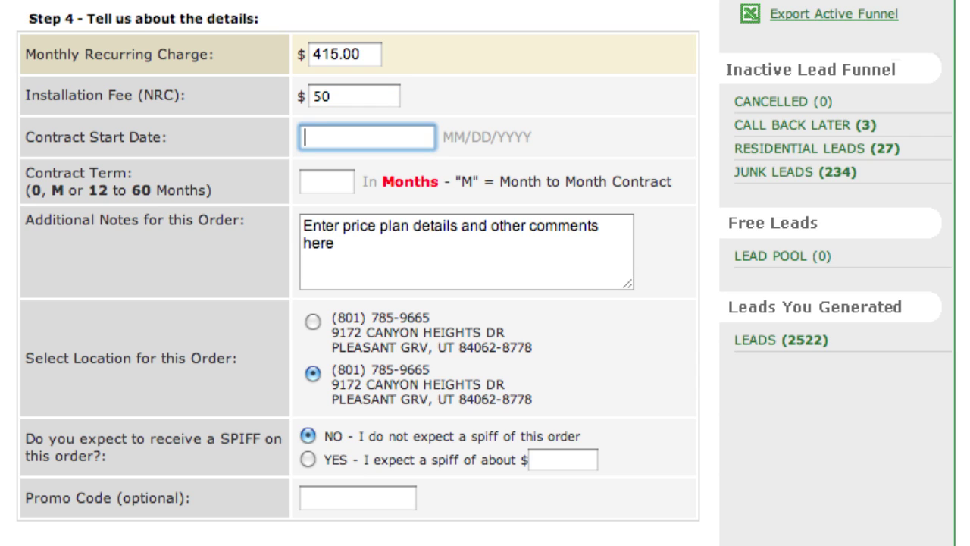
drag(531, 136, 438, 136)
click(456, 143)
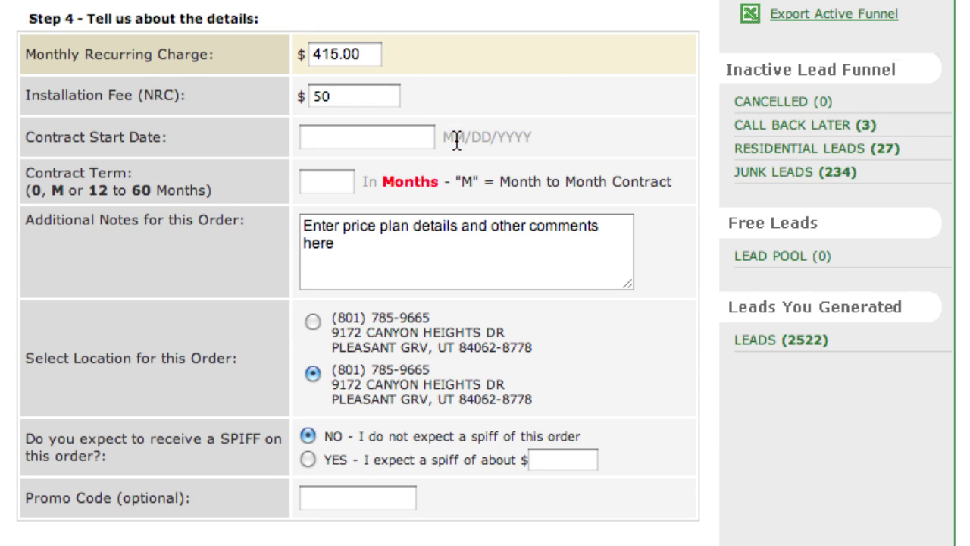
click(356, 139)
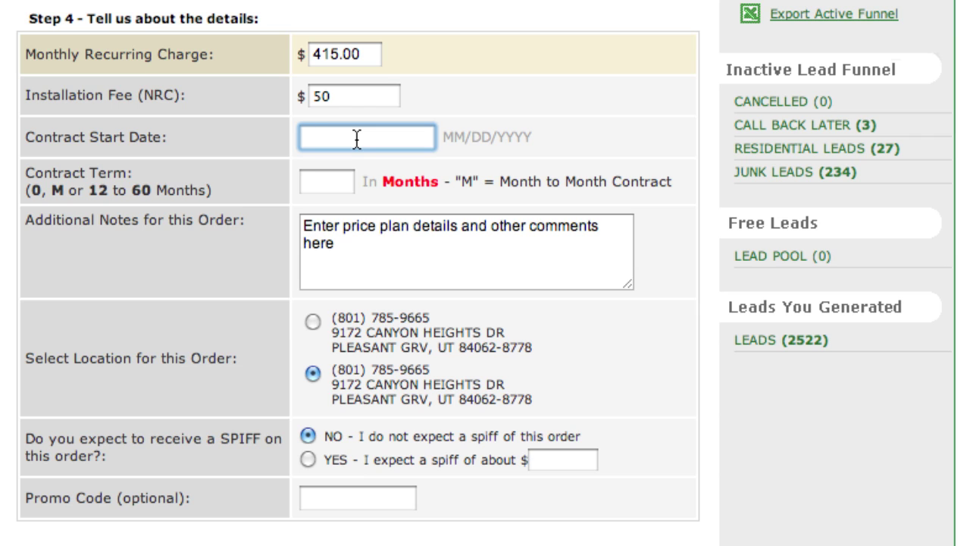
text(05/01/2011)
click(334, 186)
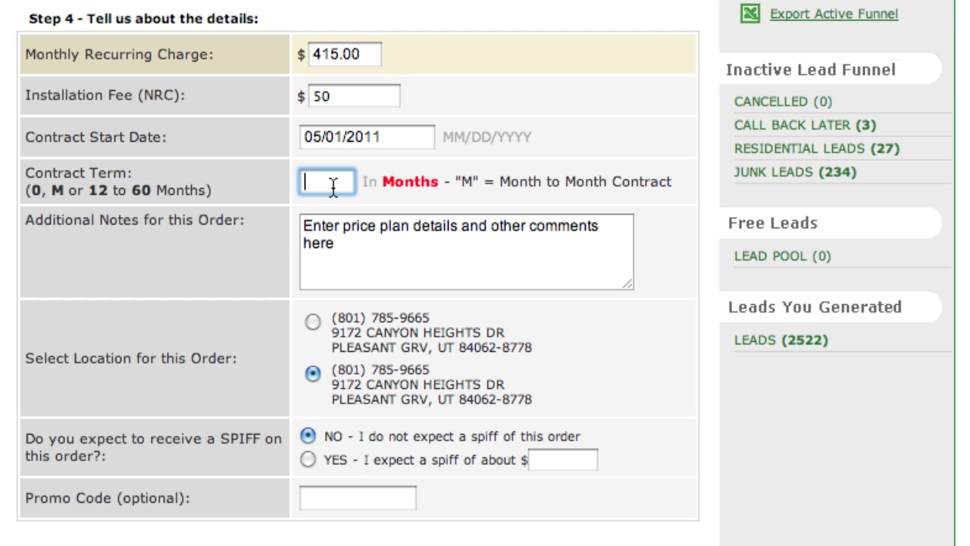
text(36)
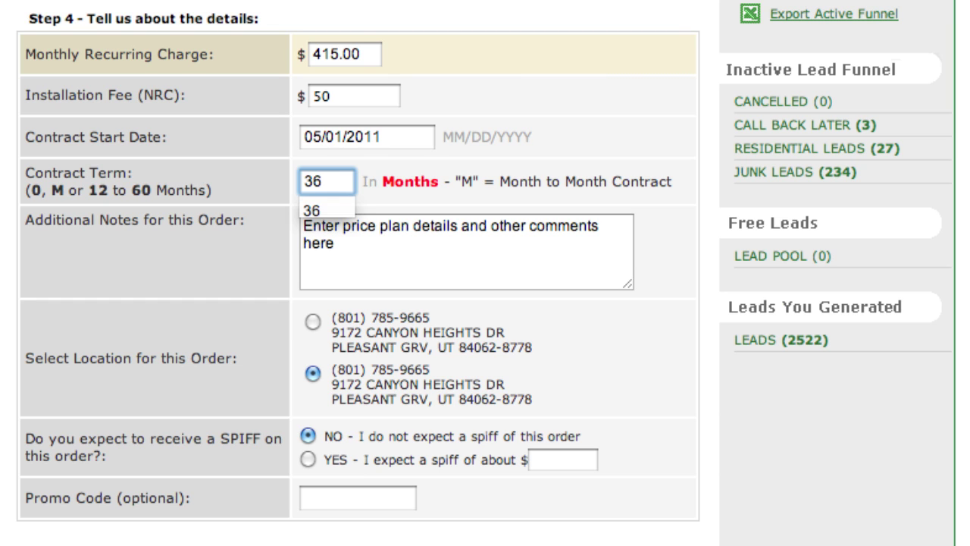
Choose the second listed location for the order and indicate that no spiff is expected
click(381, 249)
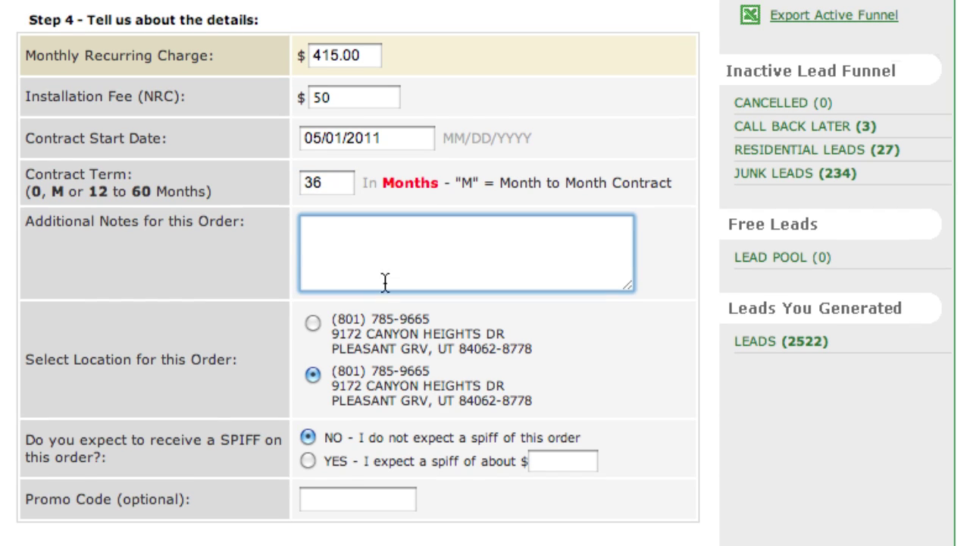
click(301, 318)
click(312, 322)
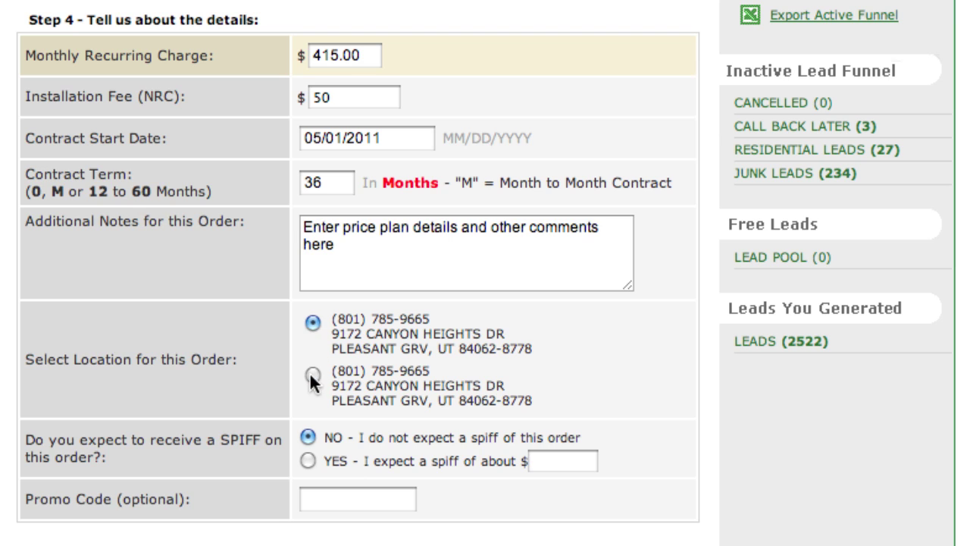
click(312, 373)
click(313, 322)
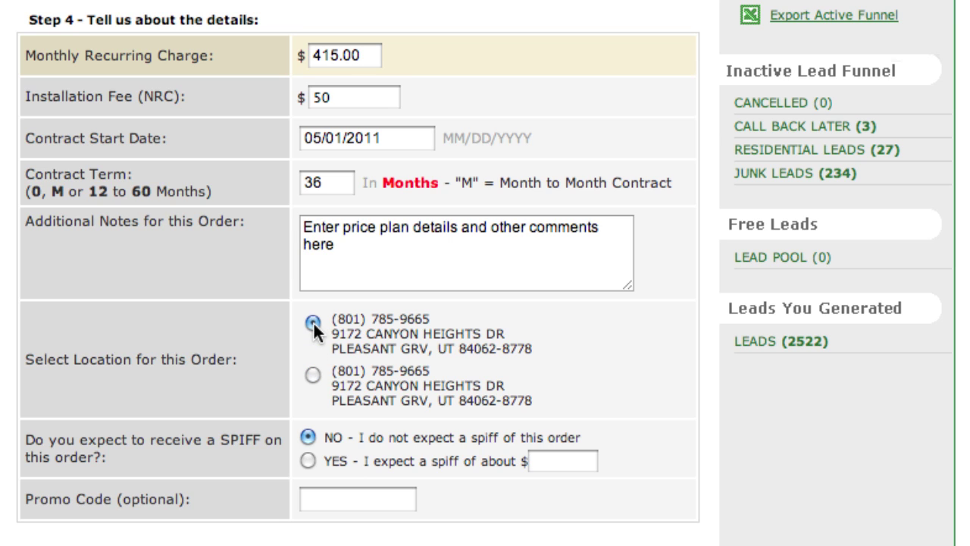
click(312, 374)
click(312, 375)
click(309, 438)
Leave the optional promo code blank and add the Comcast order to the customer record
click(325, 501)
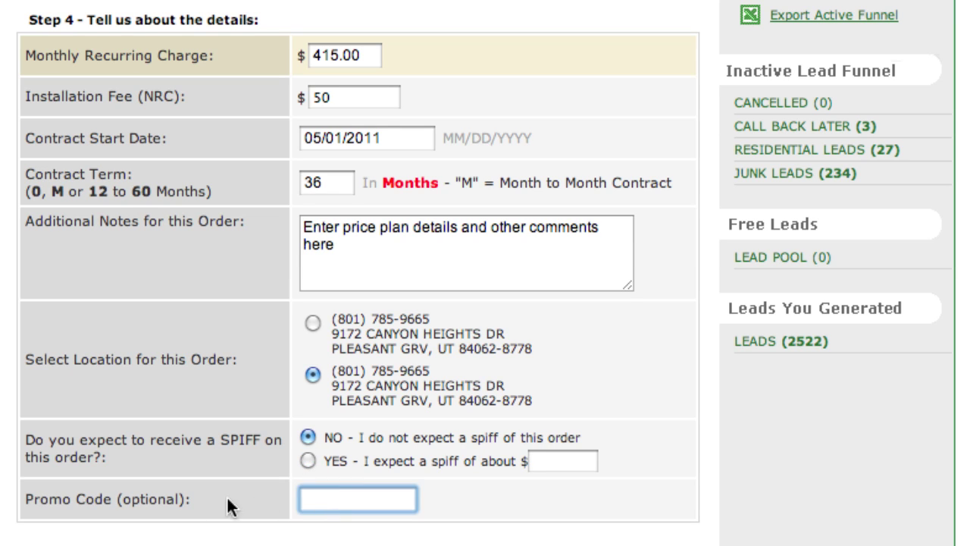
mouse_move(36, 498)
mouse_down()
mouse_move(225, 496)
mouse_move(27, 500)
mouse_up()
click(27, 500)
click(384, 504)
scroll(385, 504, down, 3)
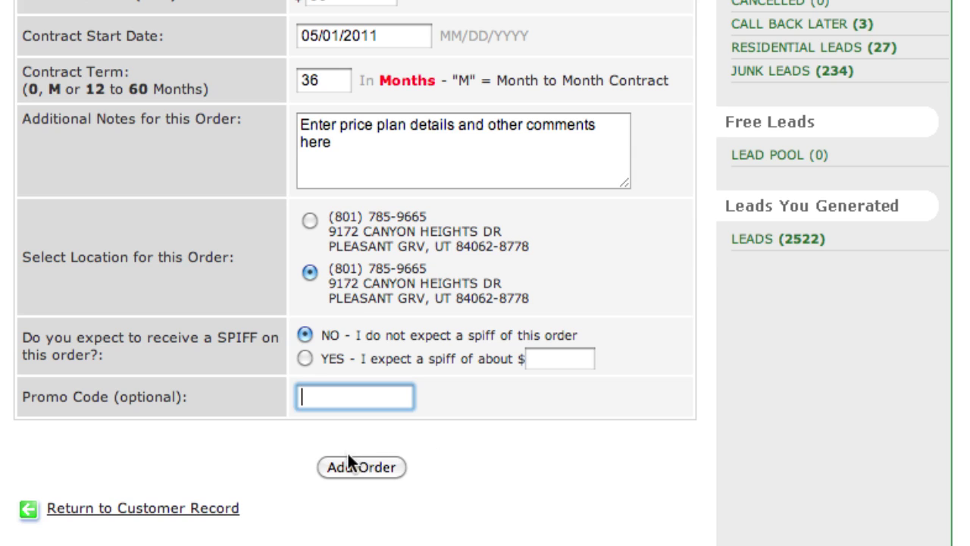
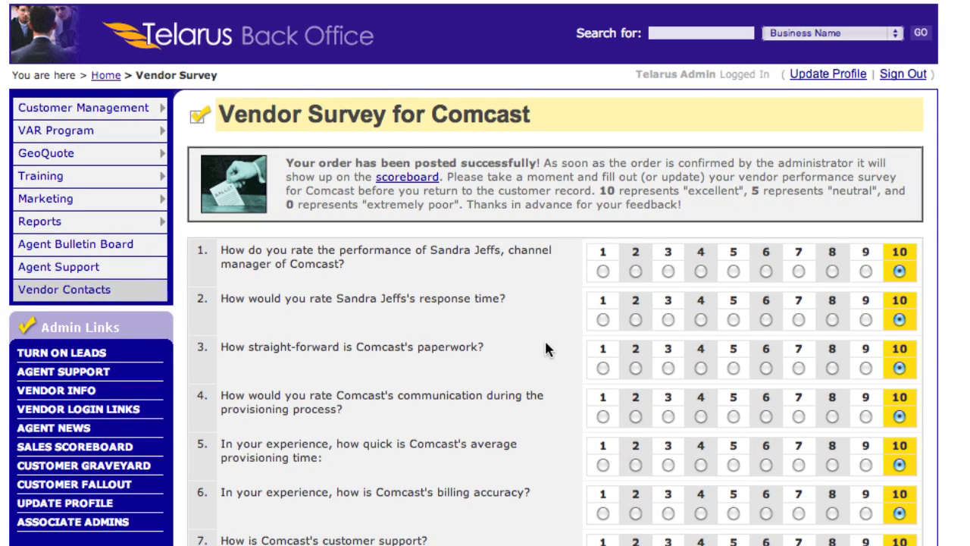
Submit the Comcast vendor survey with its existing answers and examine the new order under Order Info on the customer record
scroll(545, 347, down, 5)
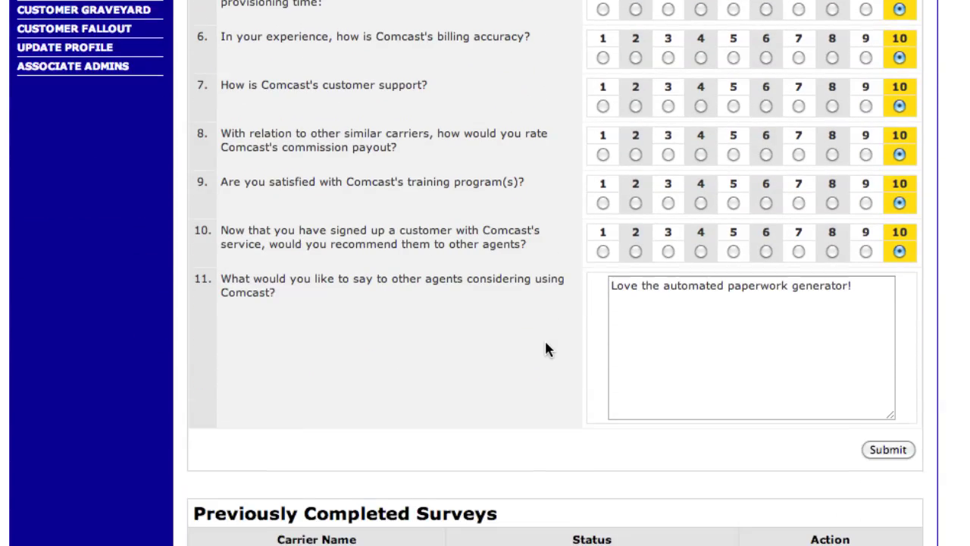
click(888, 452)
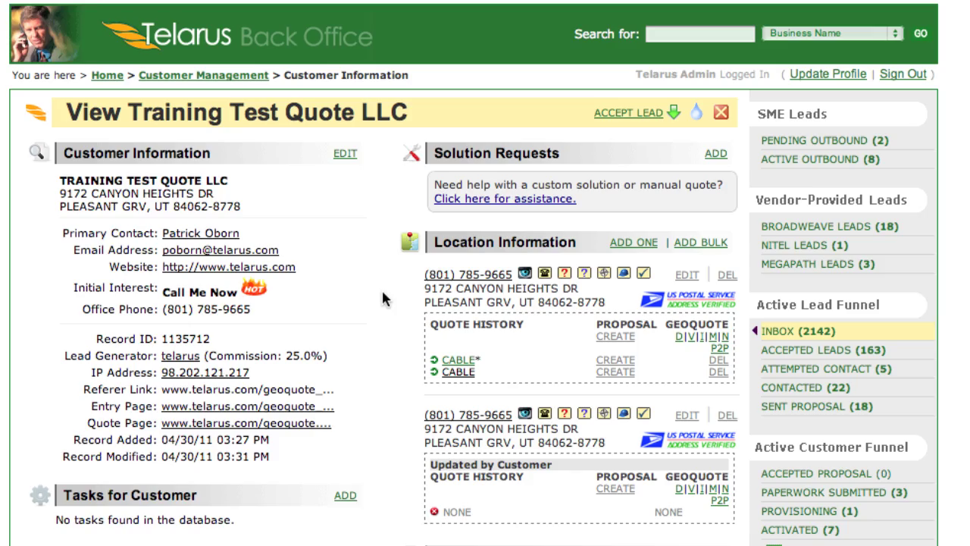
scroll(383, 295, down, 3)
scroll(382, 294, down, 6)
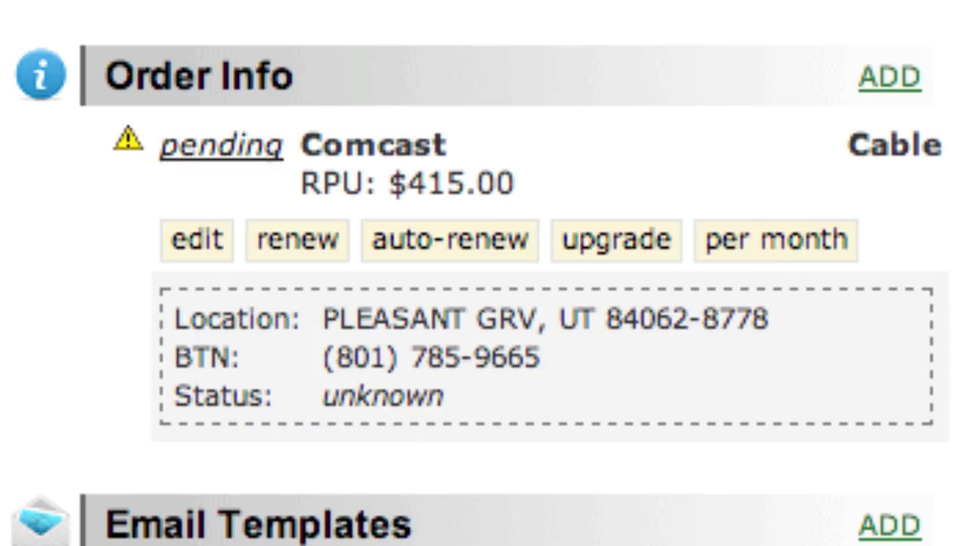
drag(255, 91, 574, 411)
click(574, 411)
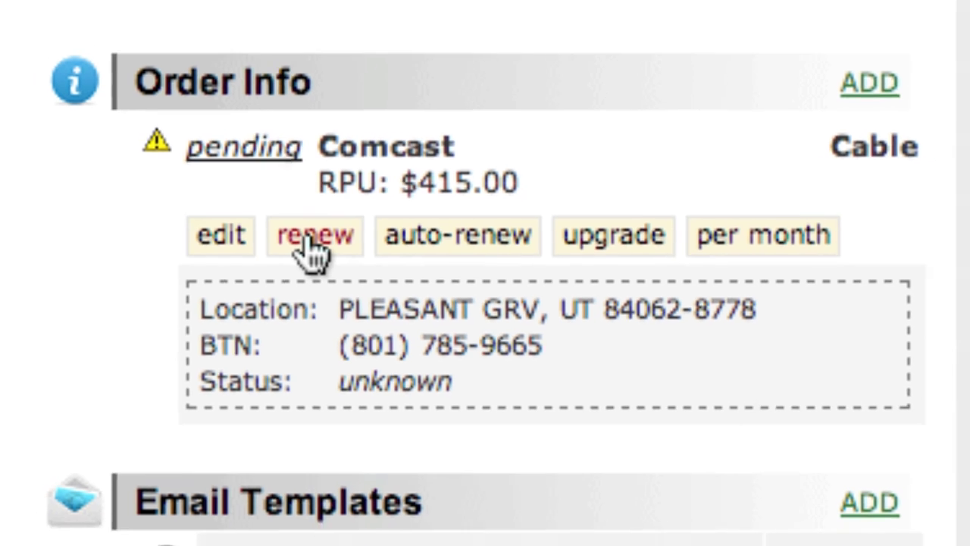
Open the renewal form for the Comcast order and look over its order details and contract term
click(290, 241)
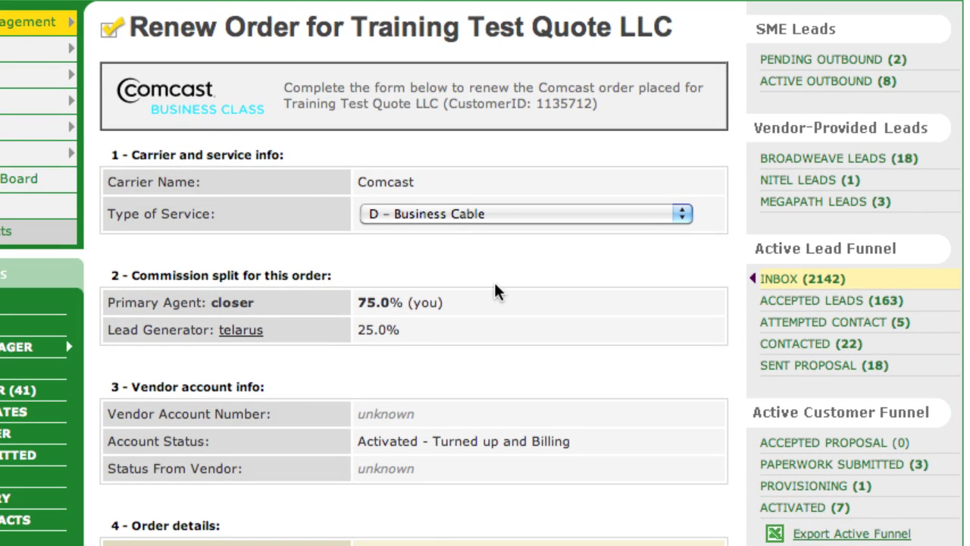
scroll(495, 285, down, 10)
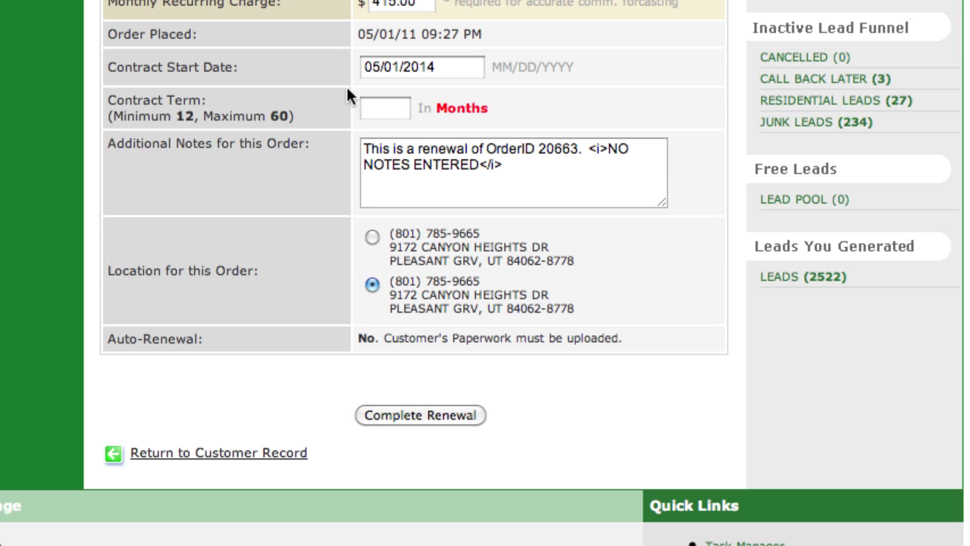
click(379, 108)
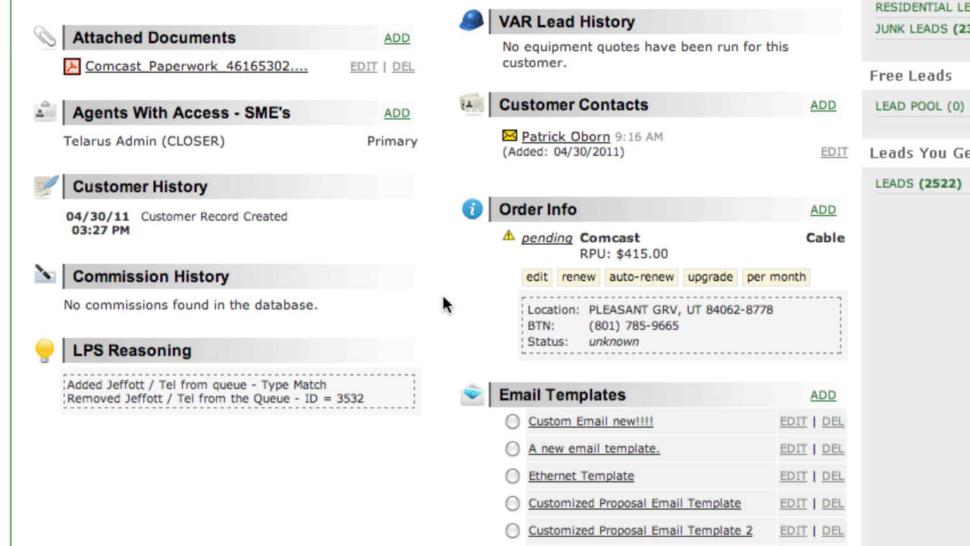
Examine the attached Comcast paperwork and the pending Comcast order on the customer record
drag(319, 67, 79, 67)
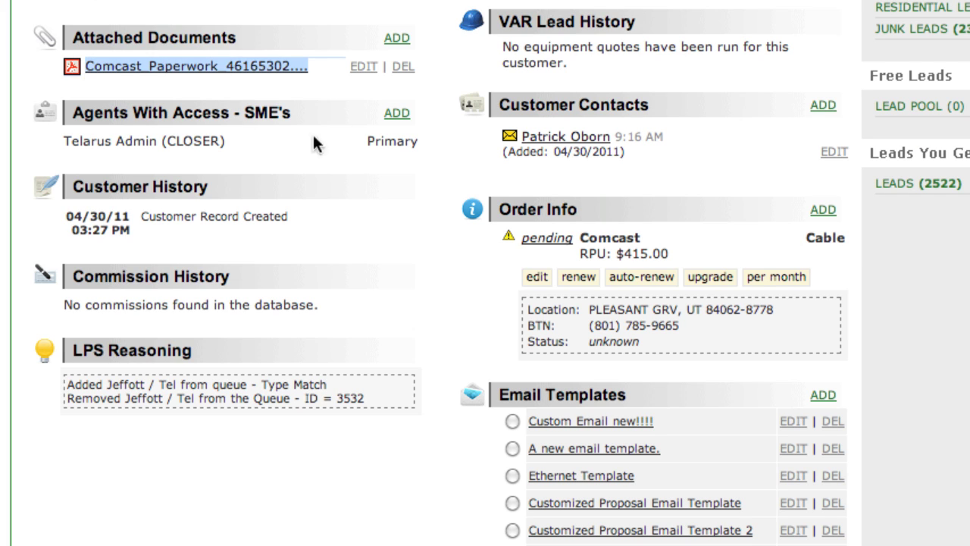
drag(491, 238, 761, 351)
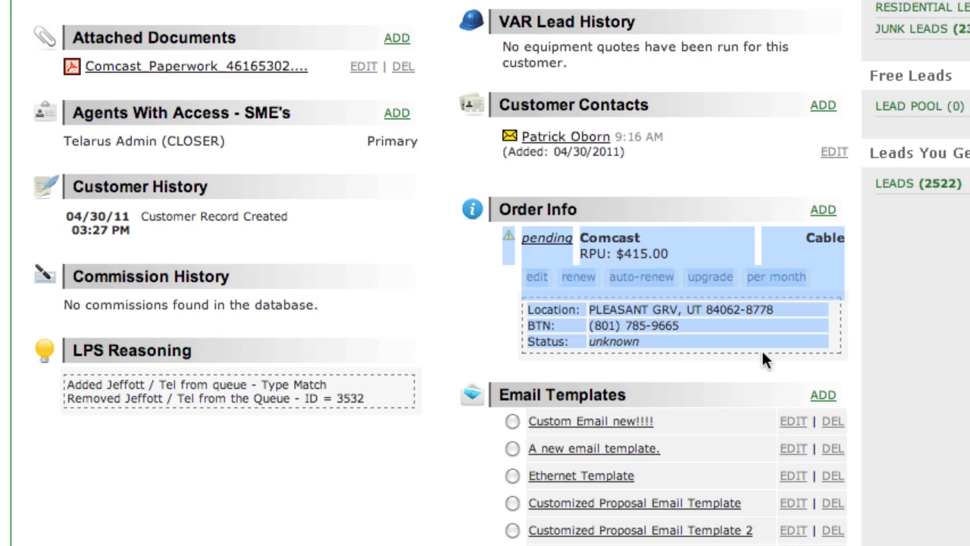
click(557, 339)
Go to the back office home page and examine its Orders Pending Activation list
scroll(474, 314, up, 15)
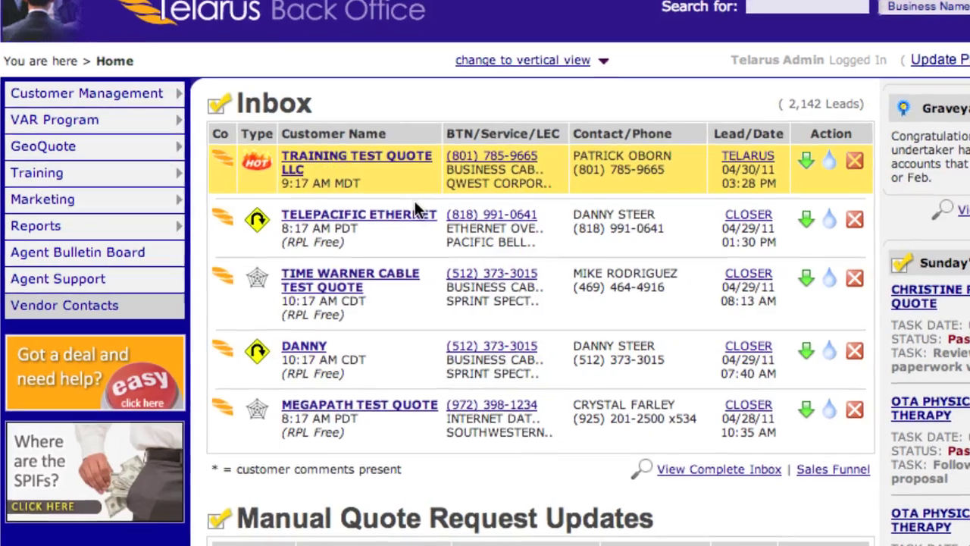
scroll(415, 200, down, 10)
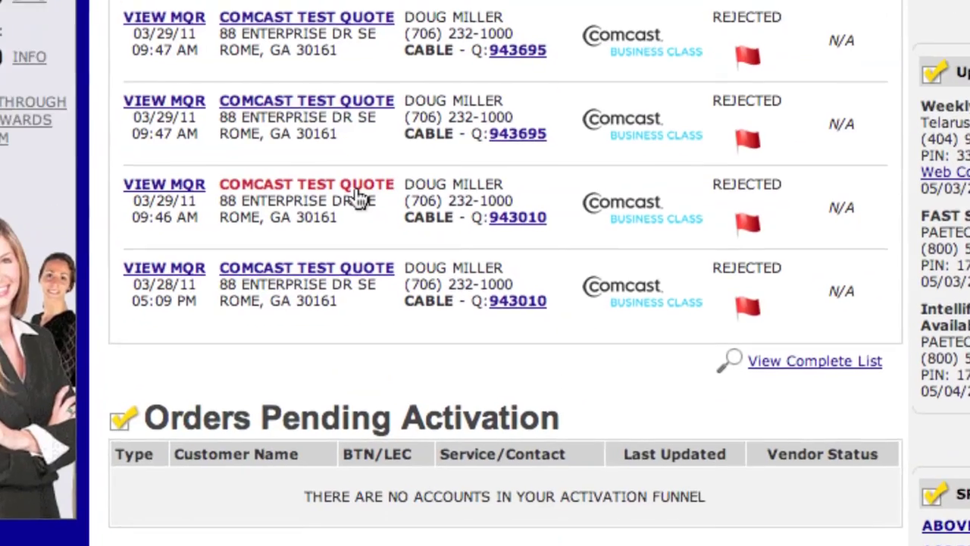
scroll(342, 195, down, 2)
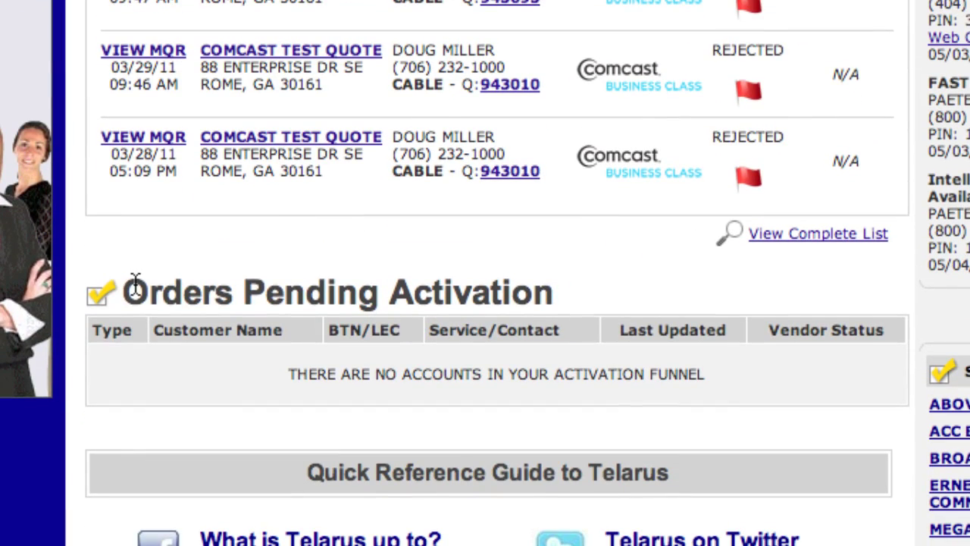
drag(142, 288, 552, 291)
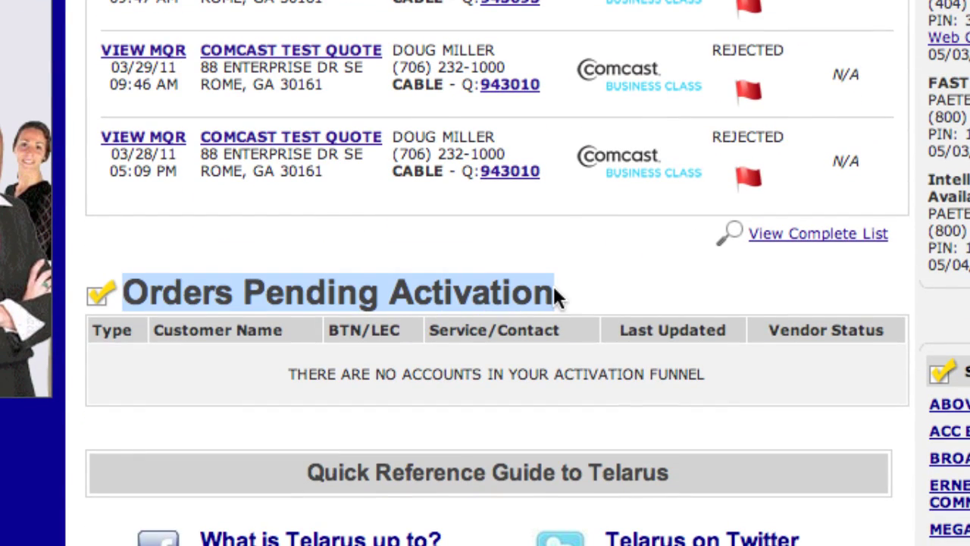
click(552, 292)
drag(314, 373, 707, 374)
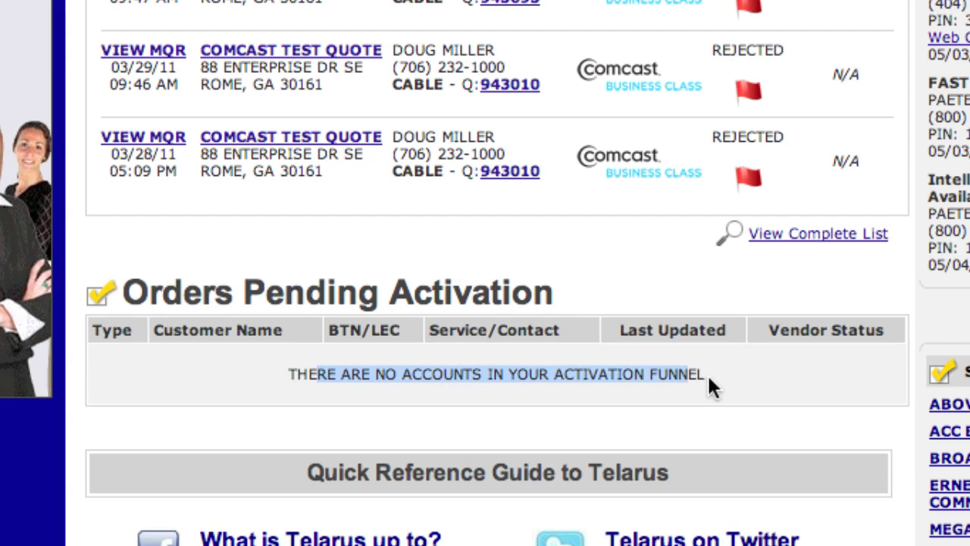
click(707, 373)
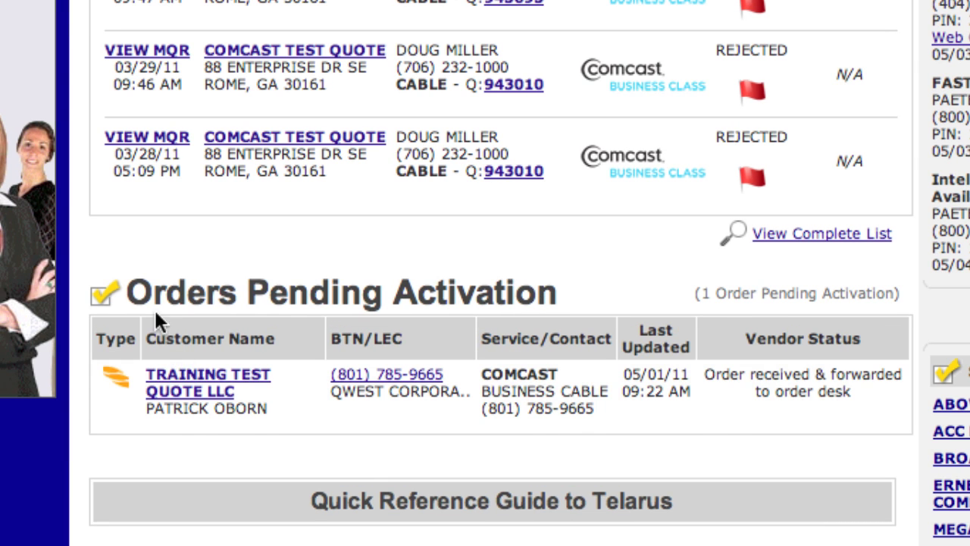
Check the vendor status of the Training Test Quote LLC order in the Orders Pending Activation list
drag(148, 292, 599, 295)
click(604, 288)
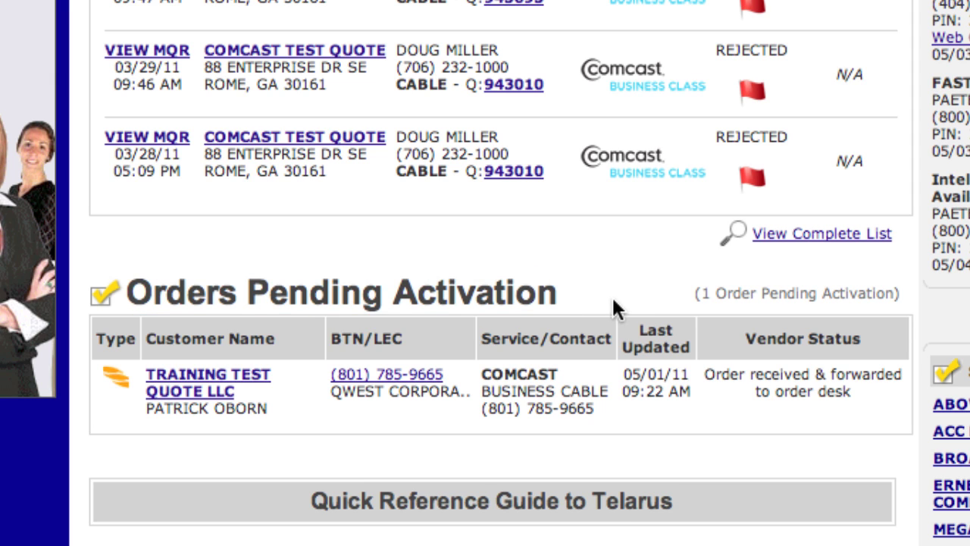
drag(700, 370, 728, 382)
click(866, 392)
click(724, 382)
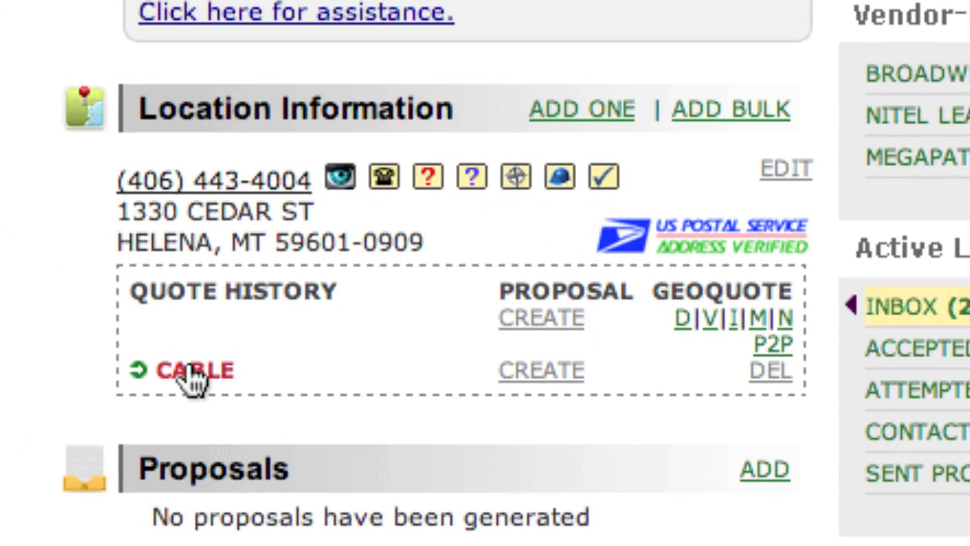
Read the GeoQuote result of the cable quote for Comcast Test Quote's Helena location and return to the customer record
click(193, 371)
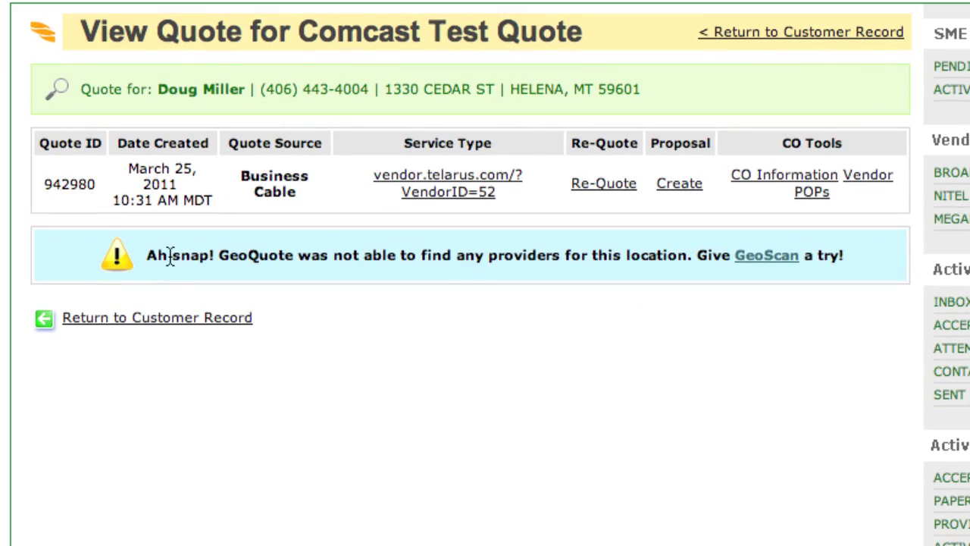
drag(150, 255, 699, 258)
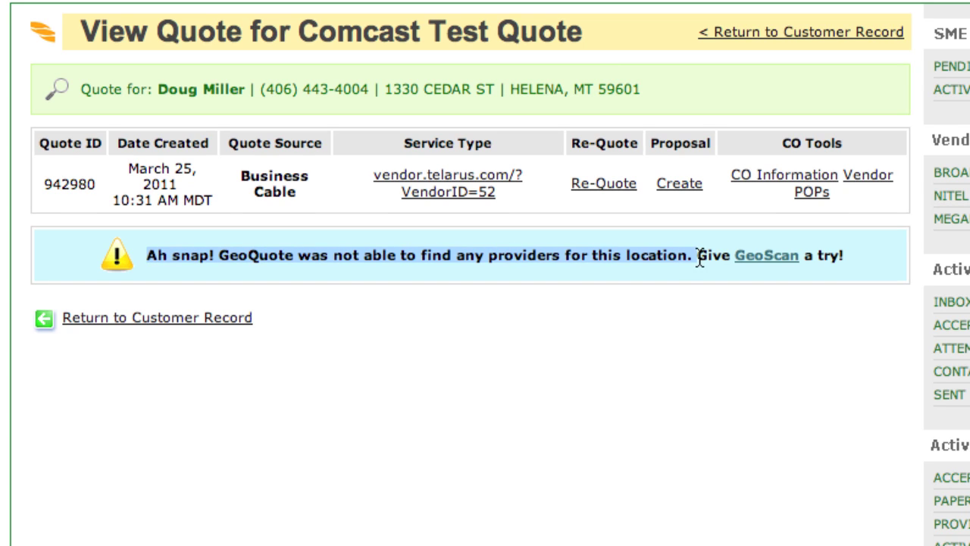
click(699, 258)
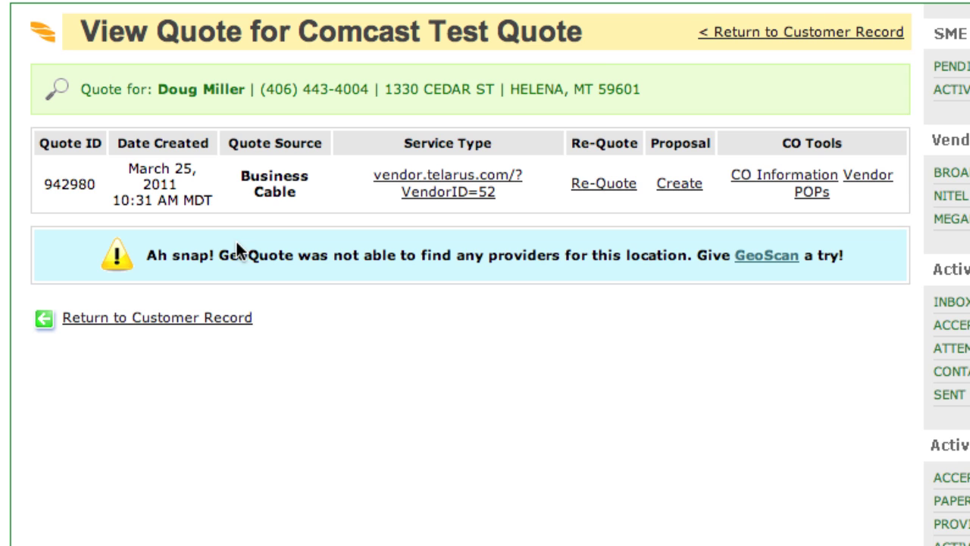
click(186, 322)
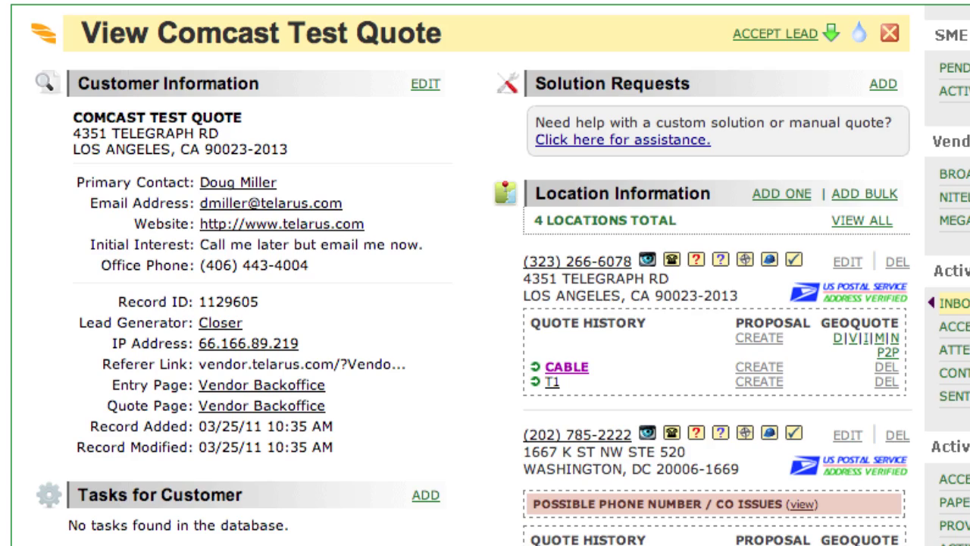
Generate a business cable GeoQuote for the customer's Rome, GA location
scroll(479, 167, down, 5)
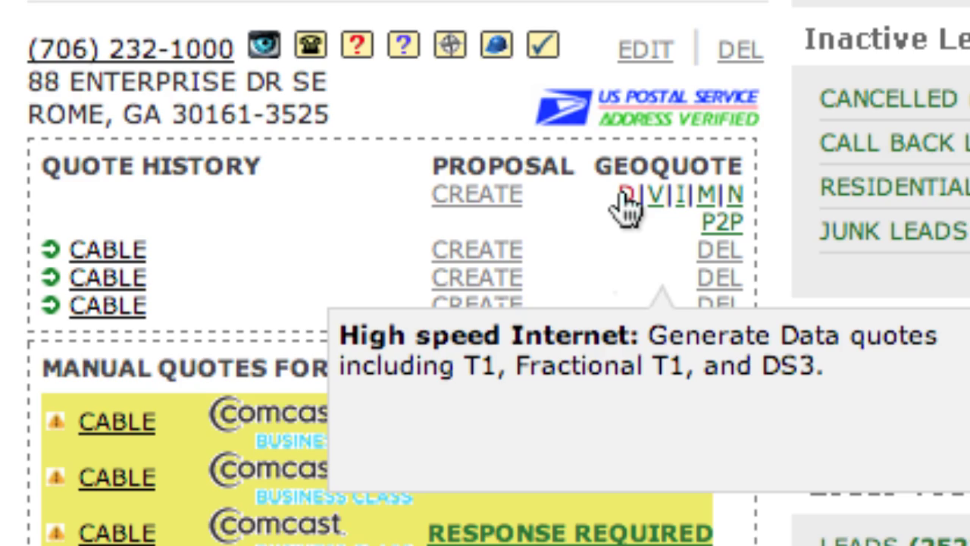
click(838, 335)
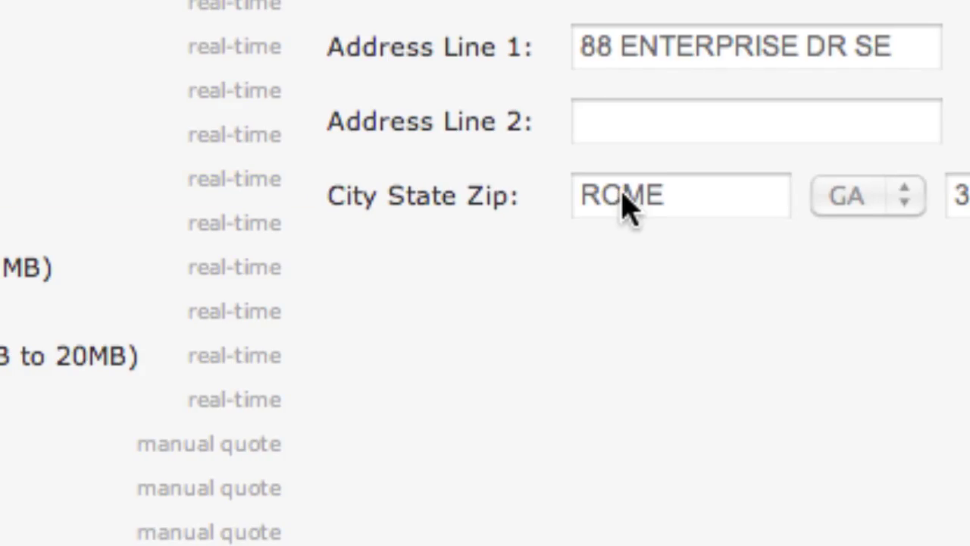
click(212, 316)
click(212, 277)
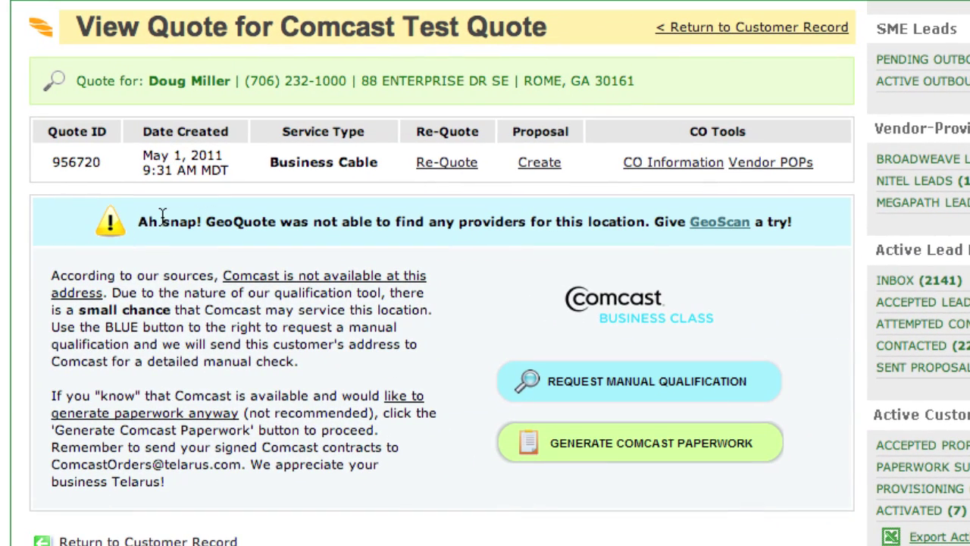
Read the Comcast availability notice in the Rome quote and request a manual qualification from Comcast
drag(145, 223, 576, 231)
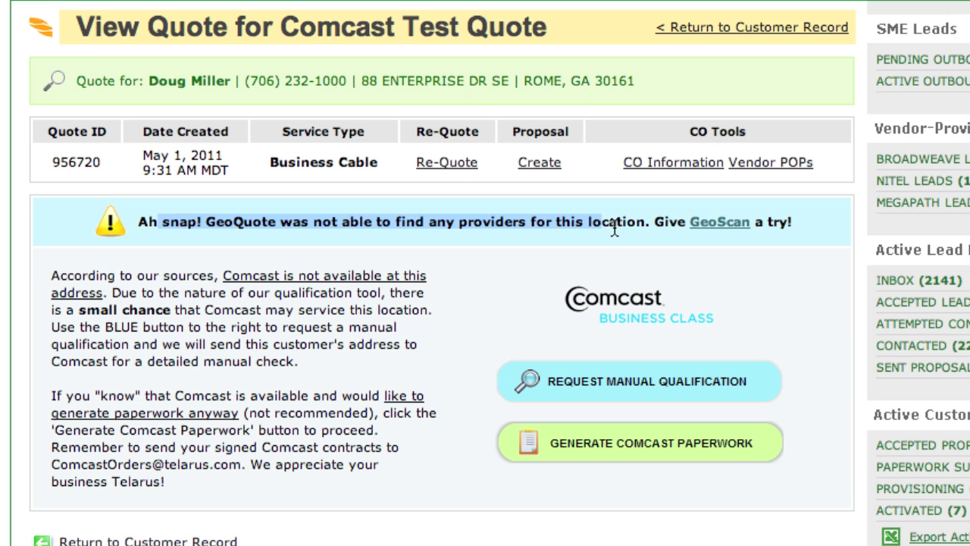
click(615, 227)
scroll(368, 253, down, 3)
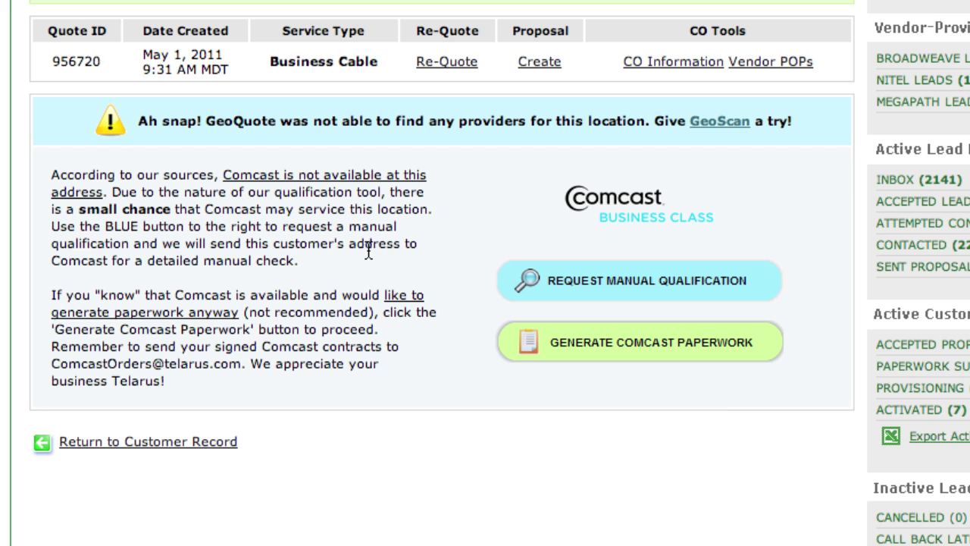
drag(94, 175, 237, 262)
click(238, 263)
drag(94, 297, 219, 365)
click(218, 368)
click(561, 290)
Check the status and due date of the new Comcast cable request among the Rome location's manual quotes
scroll(453, 250, down, 8)
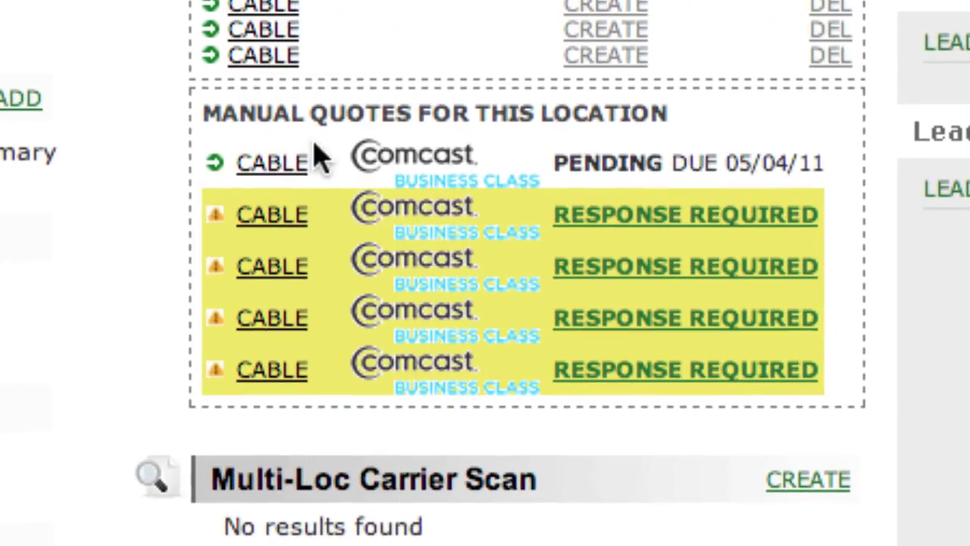
drag(357, 153, 467, 288)
click(187, 127)
drag(584, 166, 814, 162)
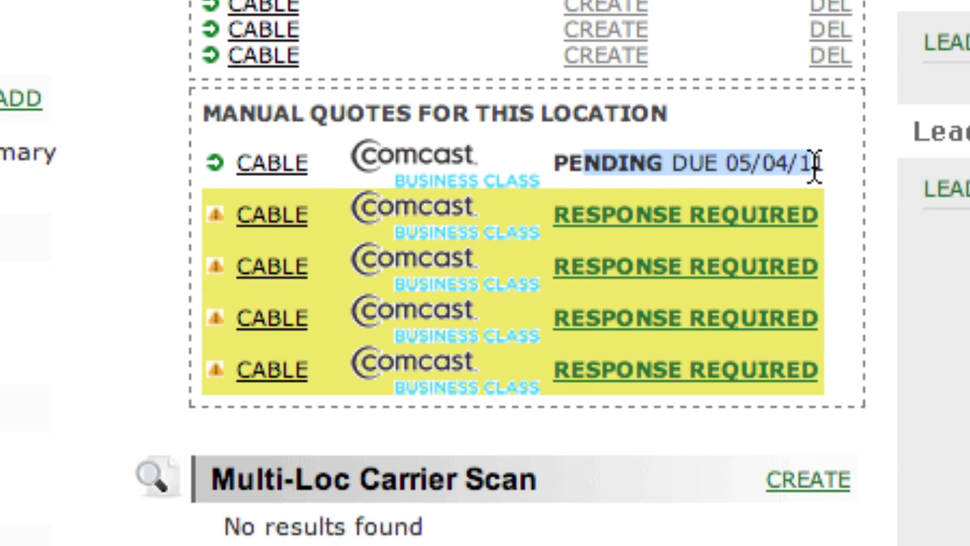
click(808, 163)
drag(726, 163, 821, 162)
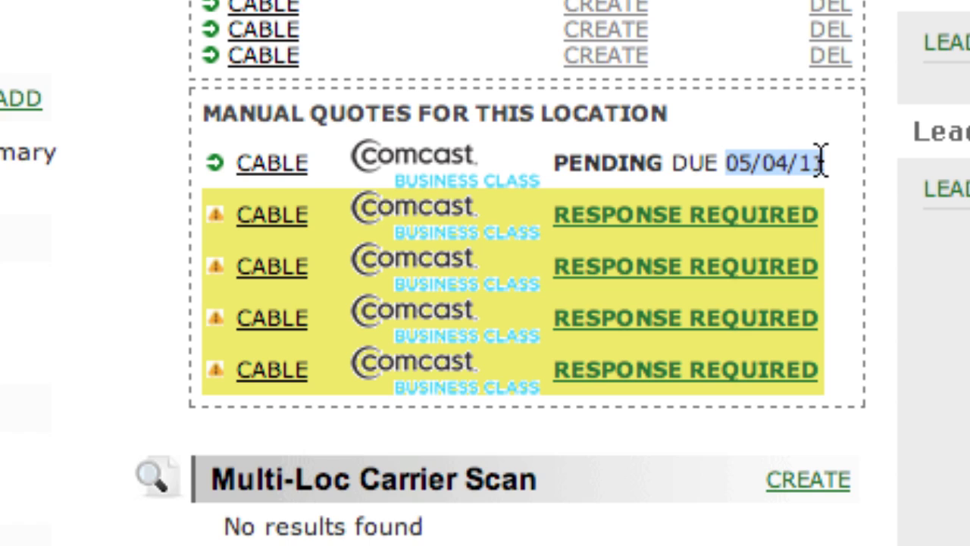
click(152, 127)
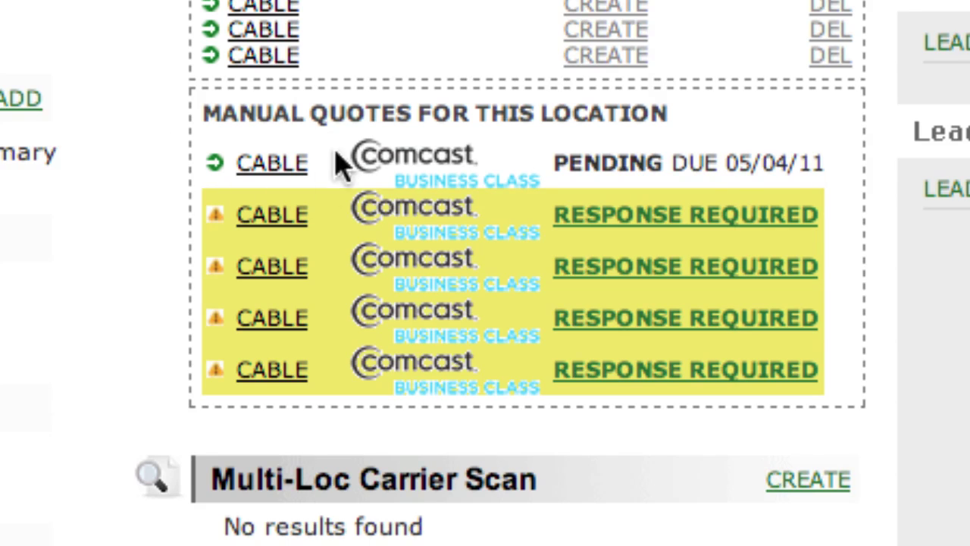
scroll(144, 166, up, 6)
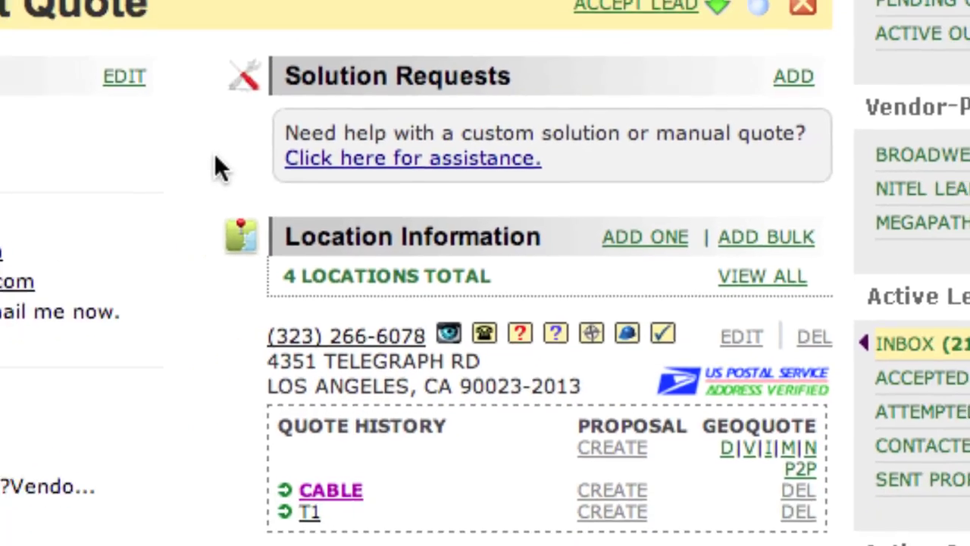
scroll(141, 163, down, 5)
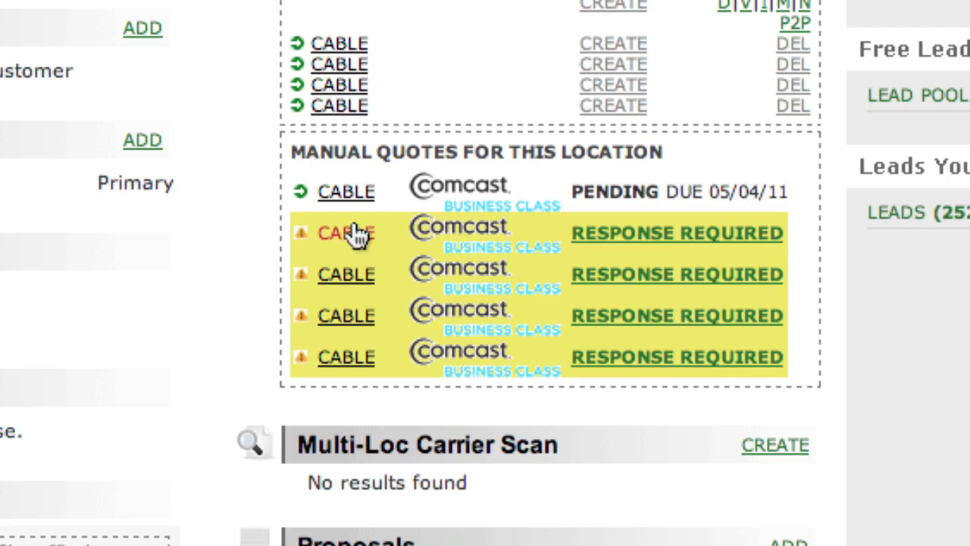
click(353, 196)
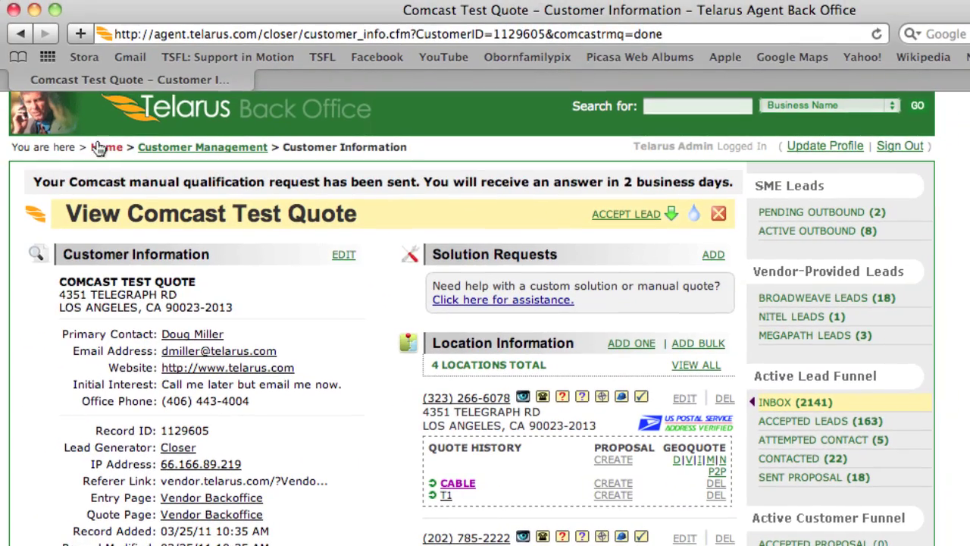
Go to the back office home page and examine the newest Comcast Test Quote entry in Manual Quote Request Updates
click(102, 145)
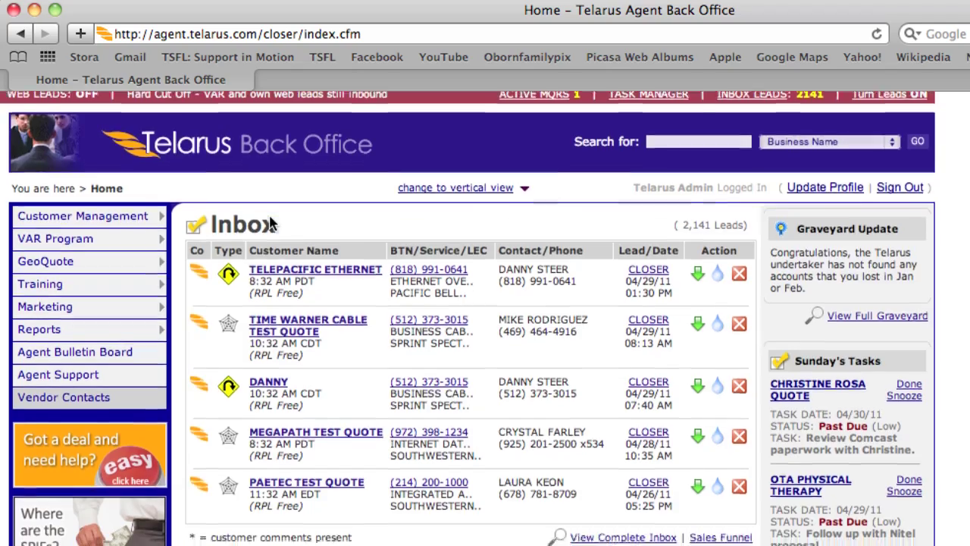
scroll(269, 227, down, 5)
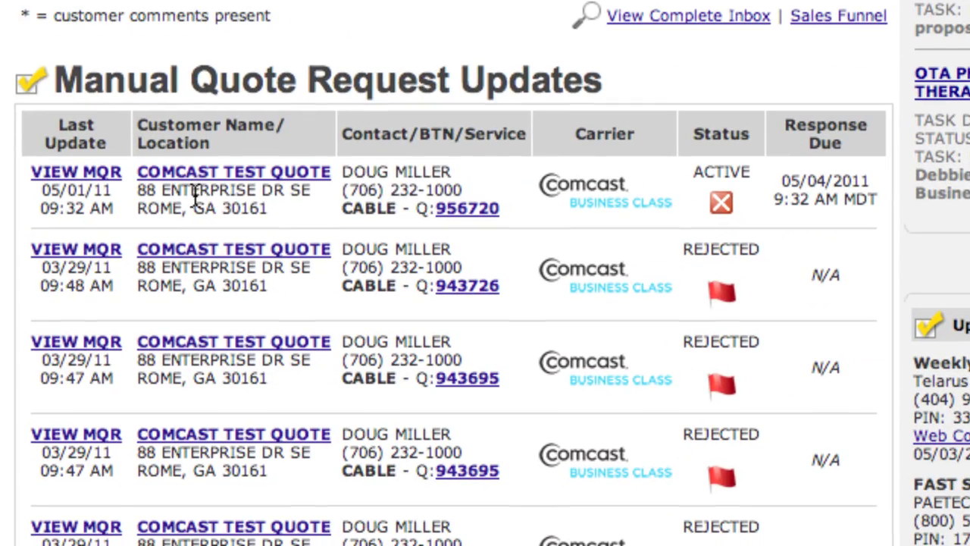
drag(297, 460, 678, 459)
click(767, 186)
drag(701, 173, 846, 202)
click(751, 177)
Open the active Comcast manual quote request for the Rome location and read its posted message
click(79, 173)
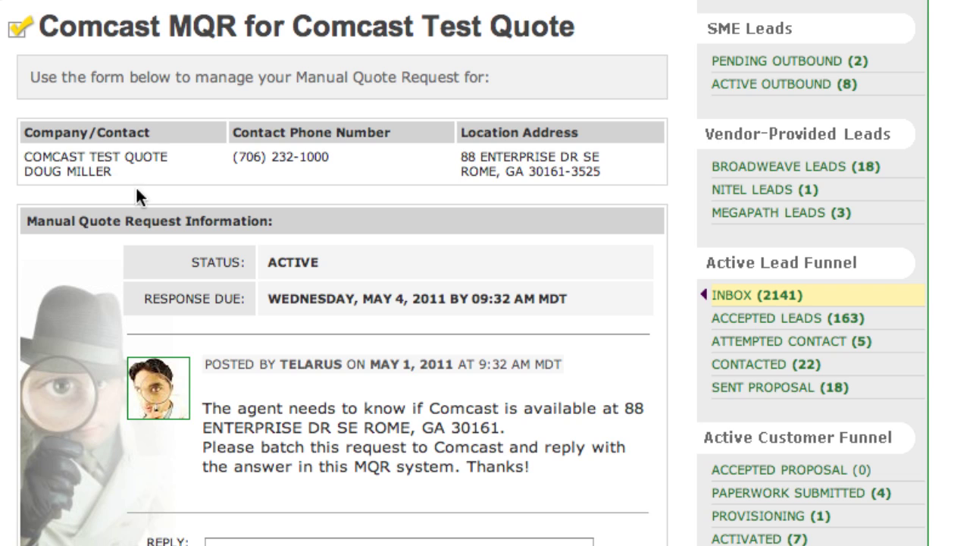
scroll(393, 234, down, 5)
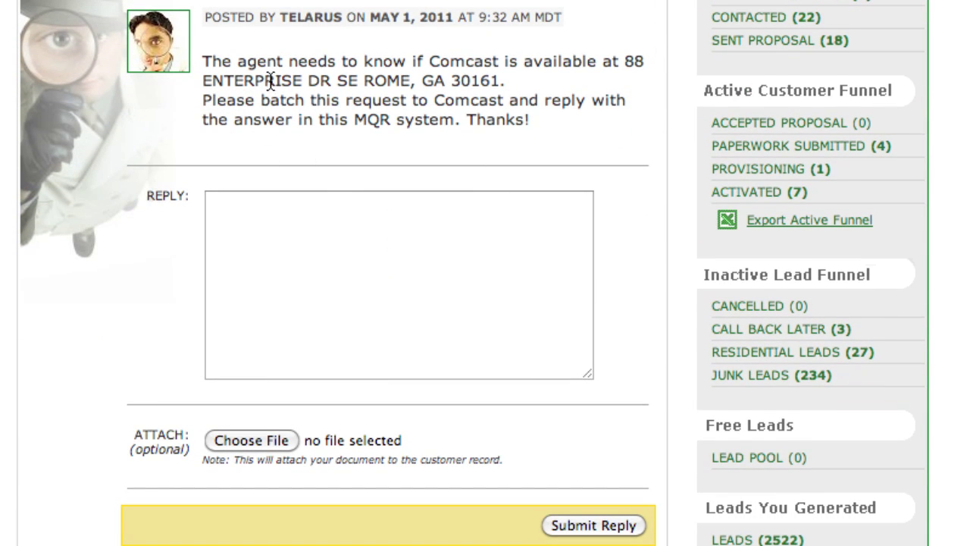
drag(267, 60, 450, 134)
click(467, 127)
Submit the reply "I have the info." to the Comcast manual quote request
click(274, 241)
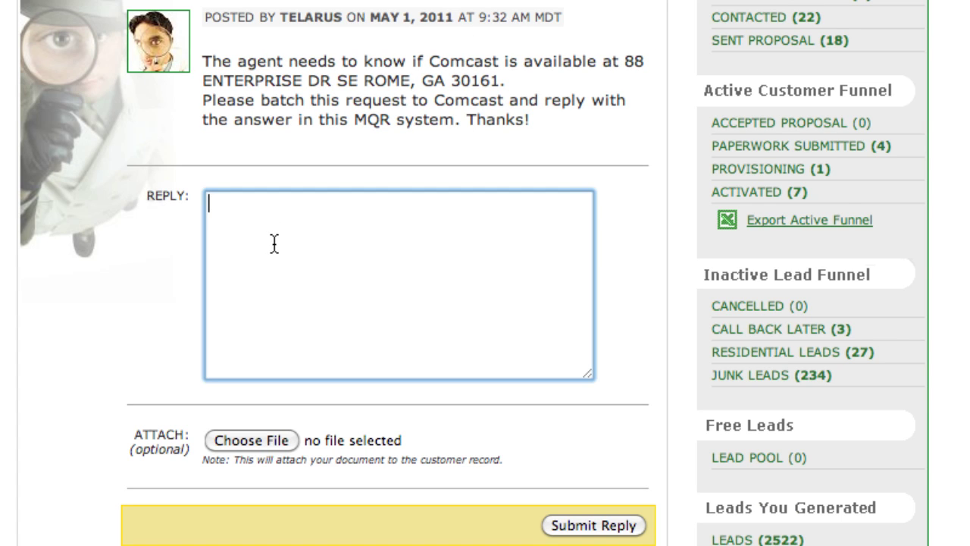
text(I have the info.)
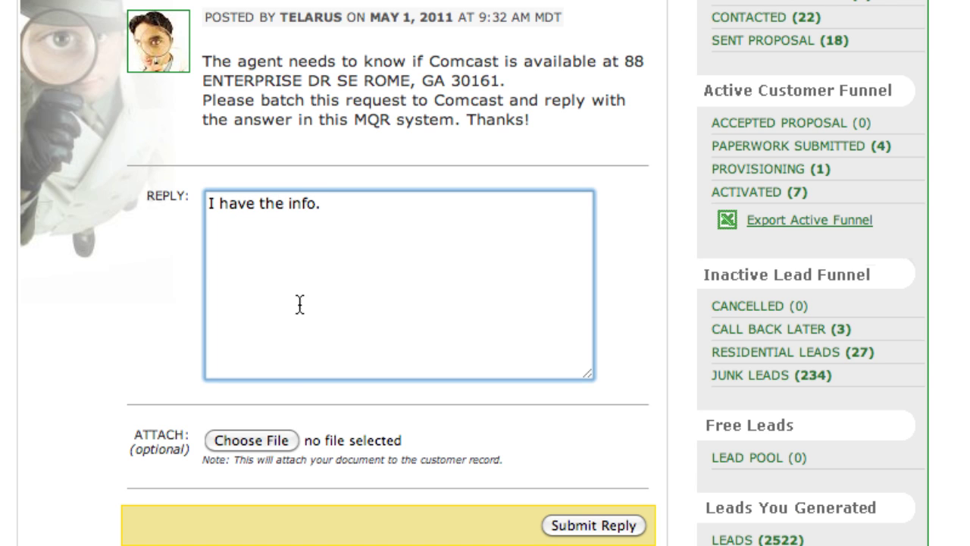
click(626, 523)
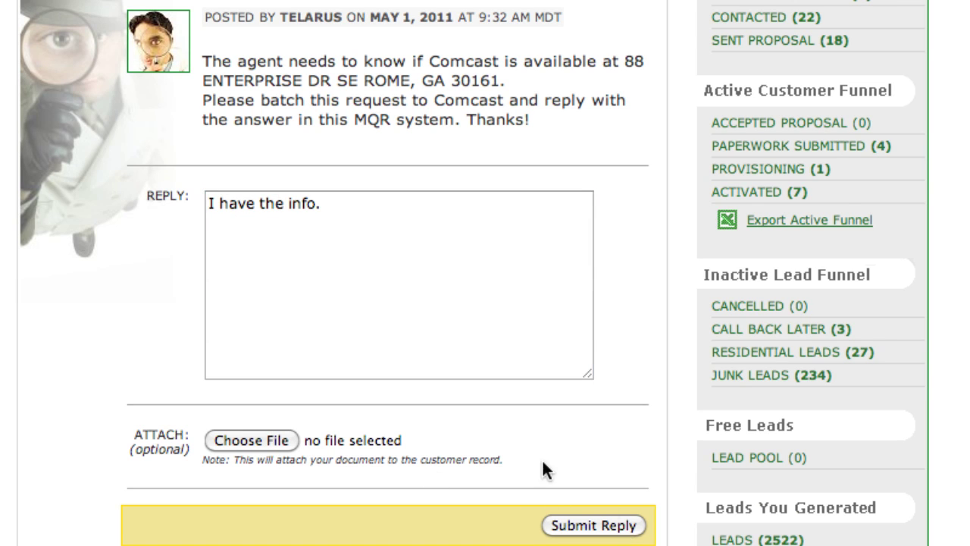
Review the message thread and the request details of the Comcast manual quote request
scroll(452, 273, down, 5)
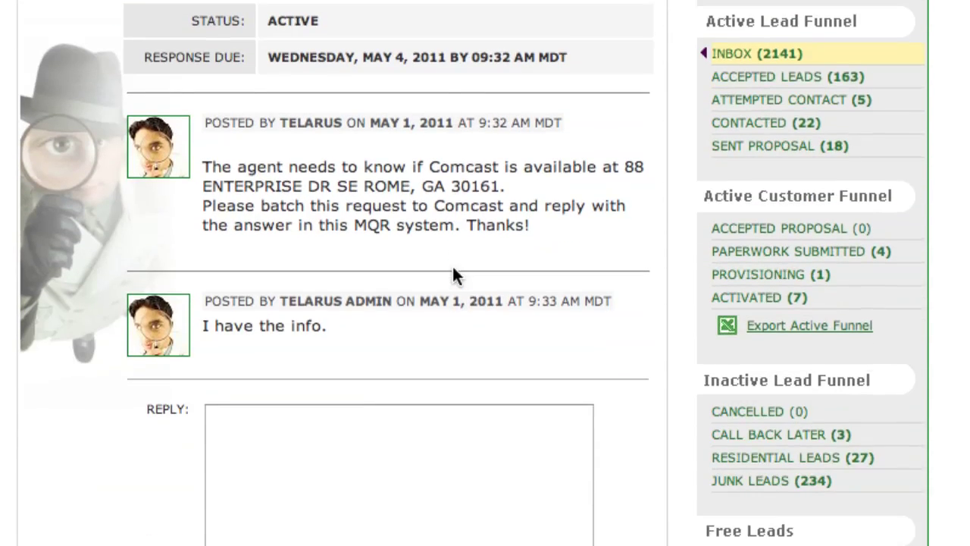
drag(257, 132, 368, 308)
click(367, 309)
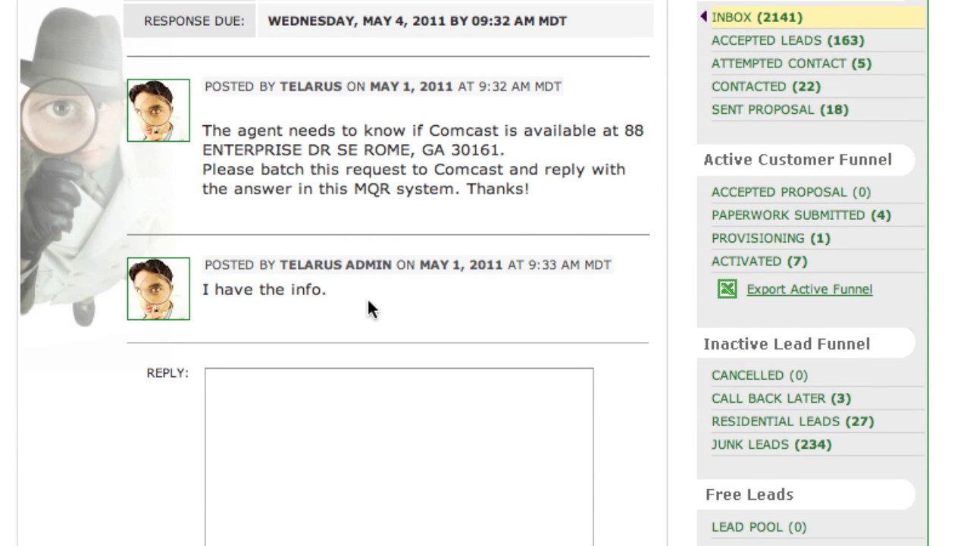
scroll(369, 308, up, 4)
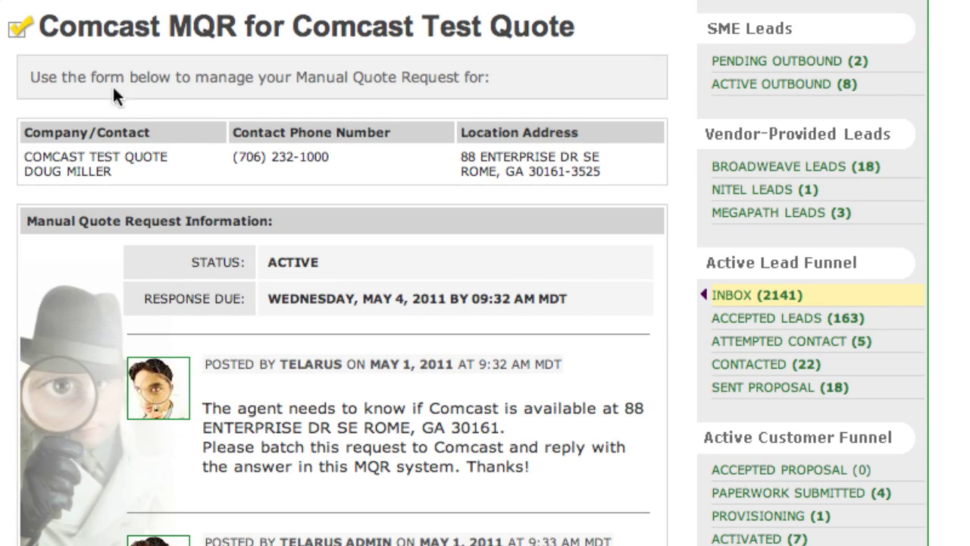